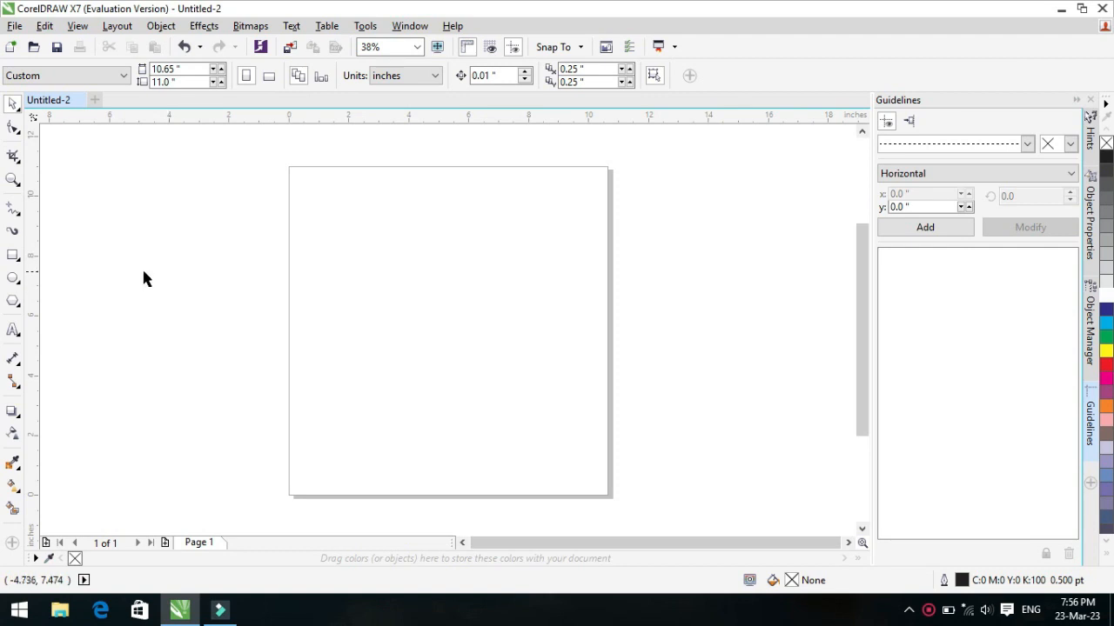
Draw a circle about 4.19 inches in diameter in the upper half of the page
click(12, 277)
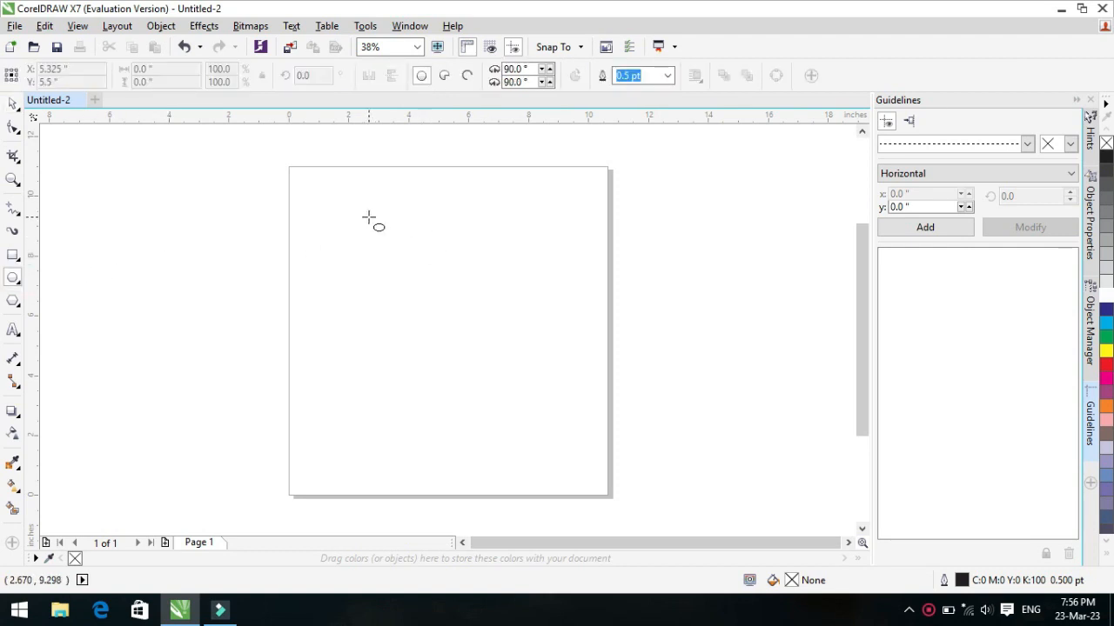
drag(369, 217, 494, 319)
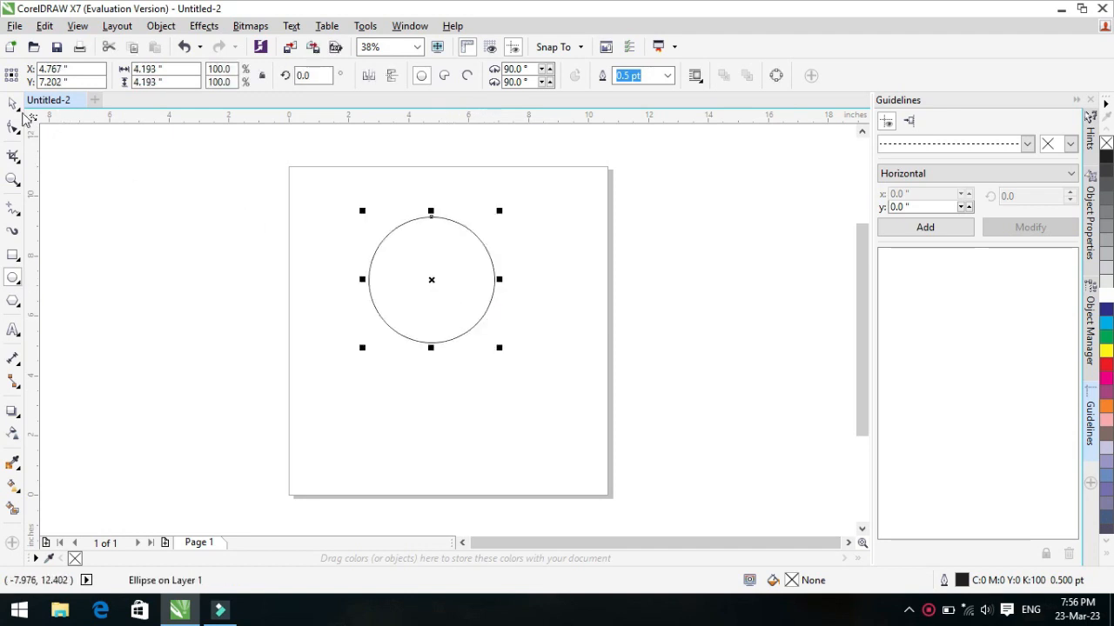
click(10, 106)
click(456, 291)
mouse_move(433, 280)
mouse_down()
mouse_move(435, 301)
mouse_move(432, 281)
mouse_up()
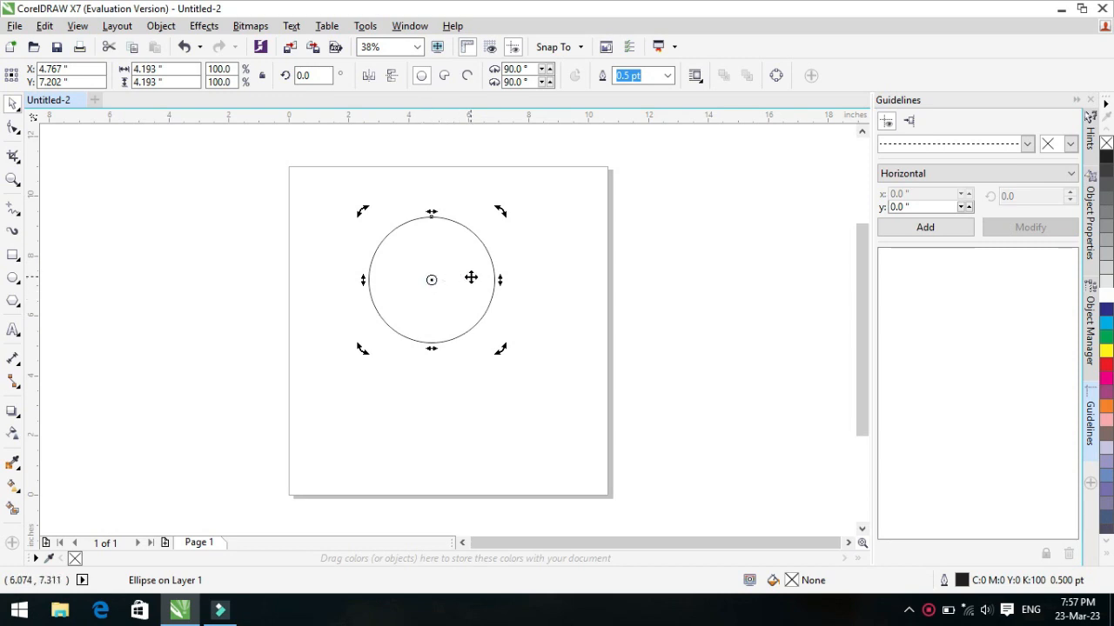
Duplicate the circle and shift the copy about 2.37 inches right so both overlap, level with each other
click(470, 277)
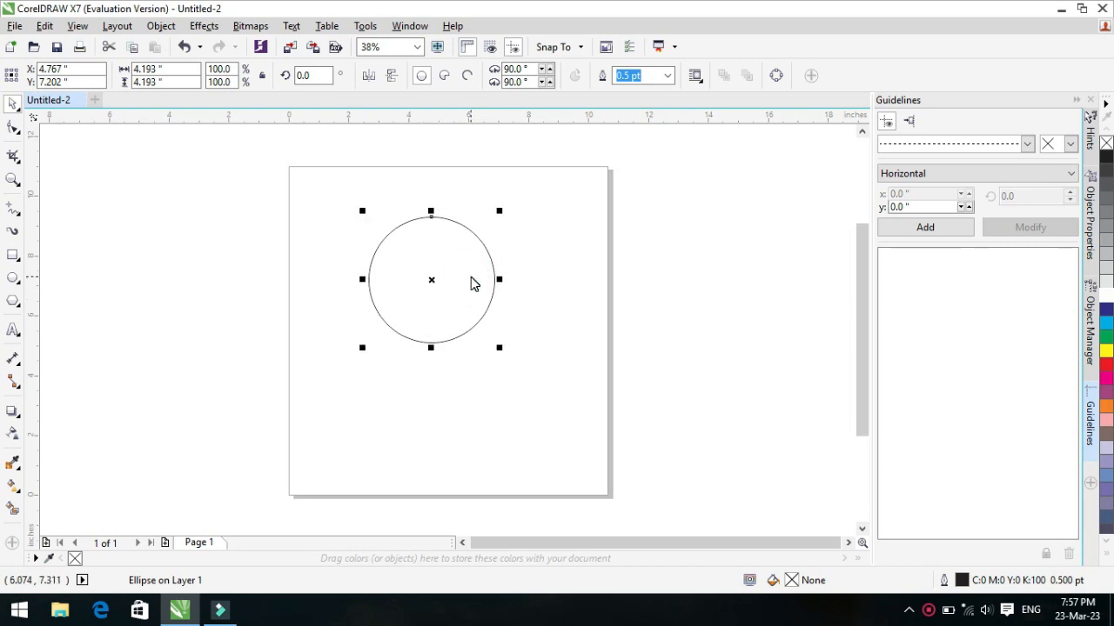
key(ctrl+d)
drag(471, 277, 534, 284)
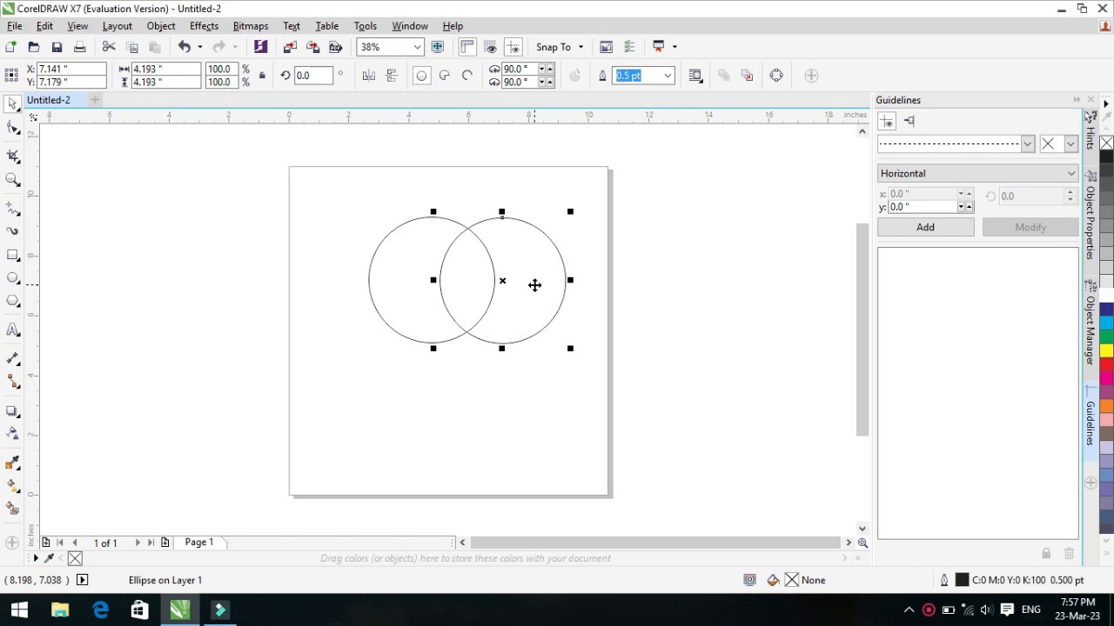
shift+click(400, 246)
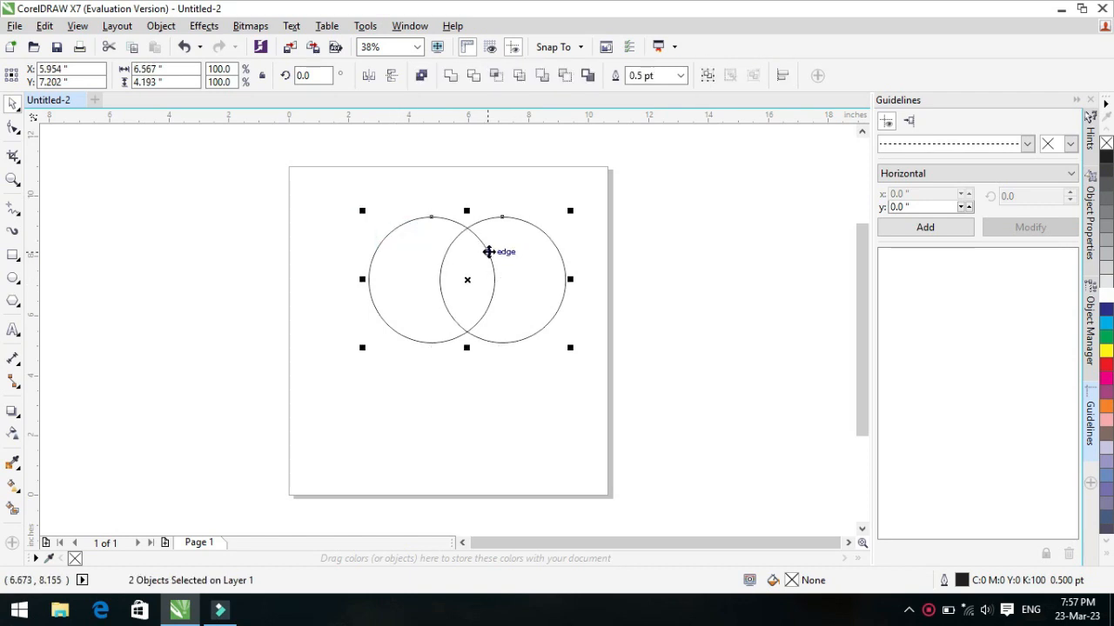
click(523, 356)
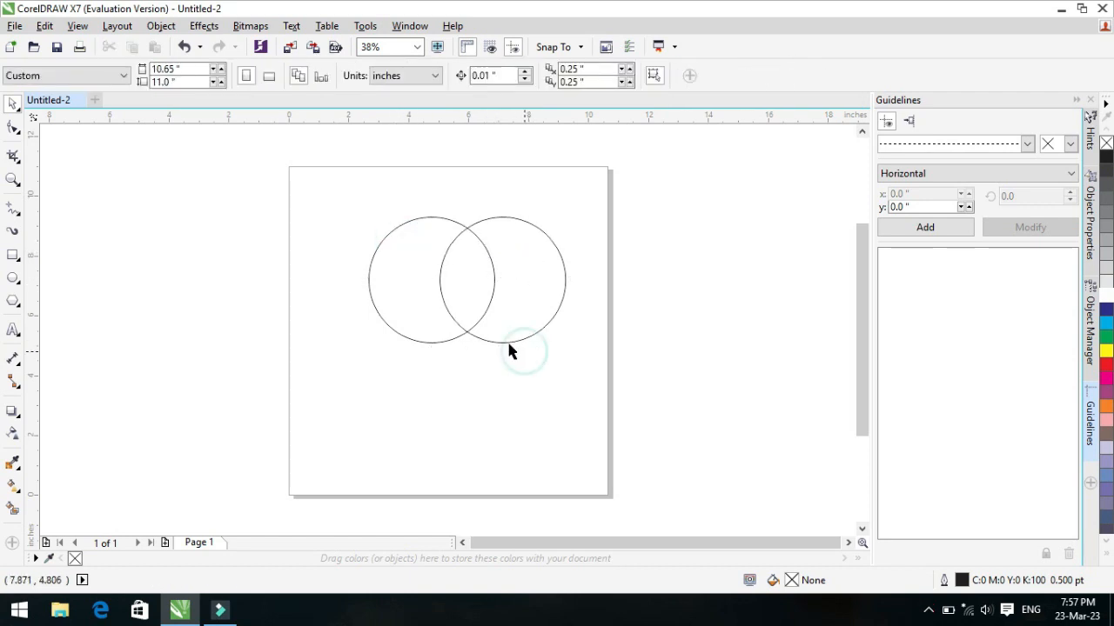
Smart-fill the overlap of the two circles and colour the new shape solid black
click(15, 510)
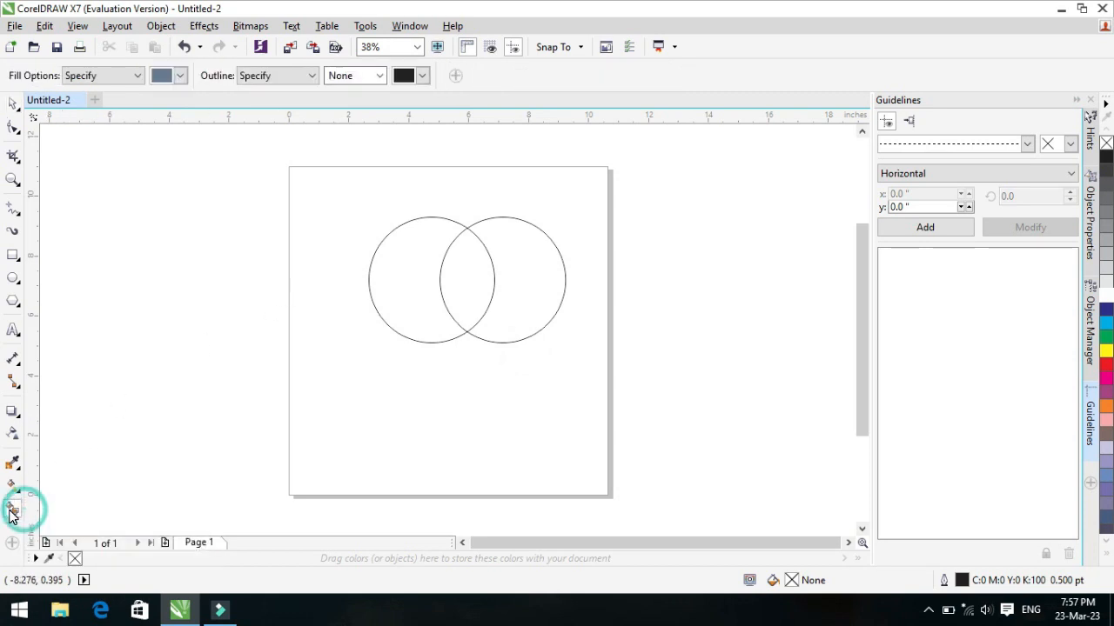
click(466, 263)
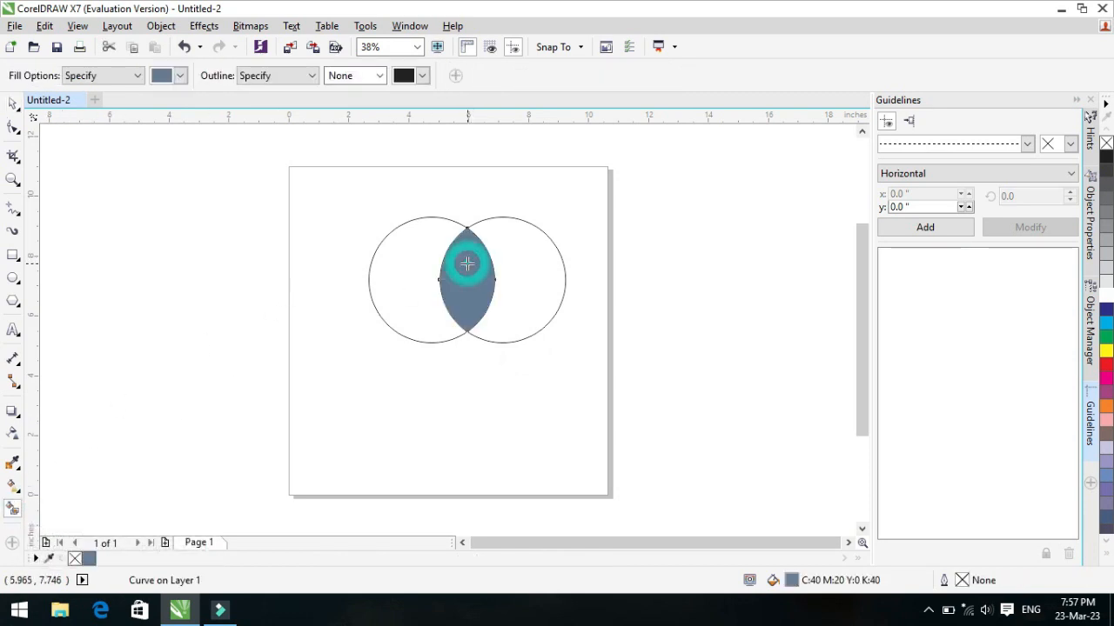
click(1105, 159)
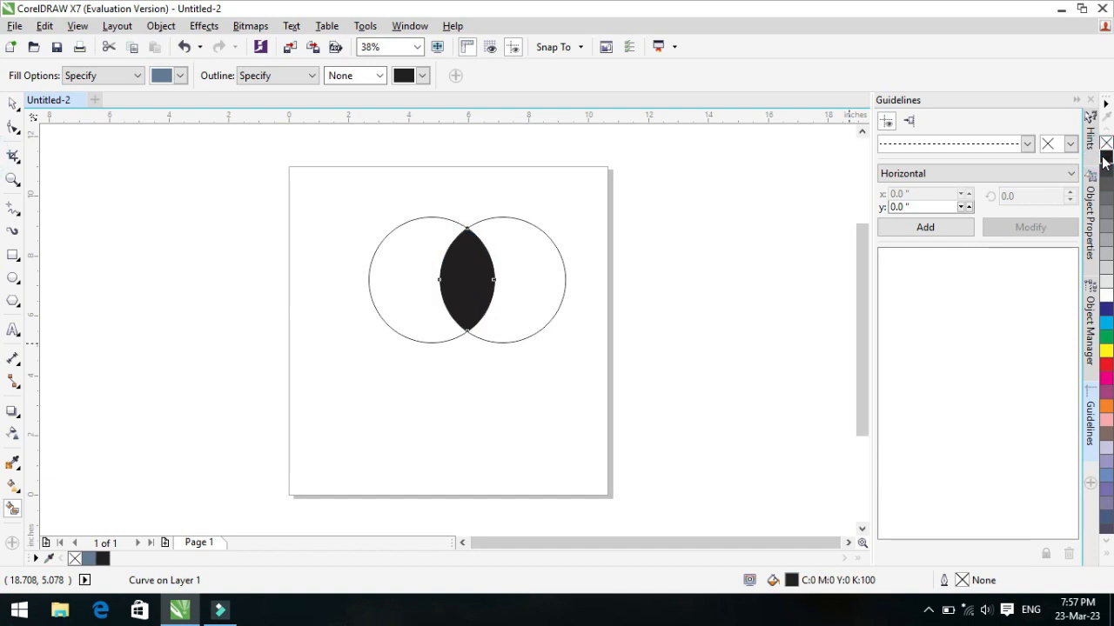
Delete both construction circles, keeping only the black petal shape
click(13, 106)
click(520, 328)
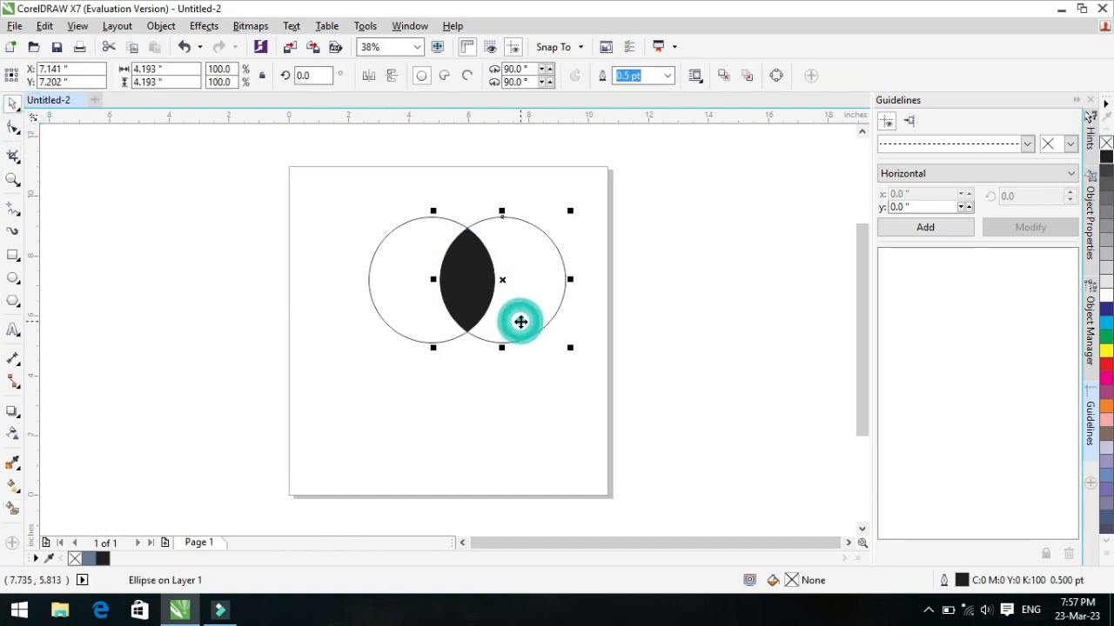
key(Delete)
click(421, 279)
key(Delete)
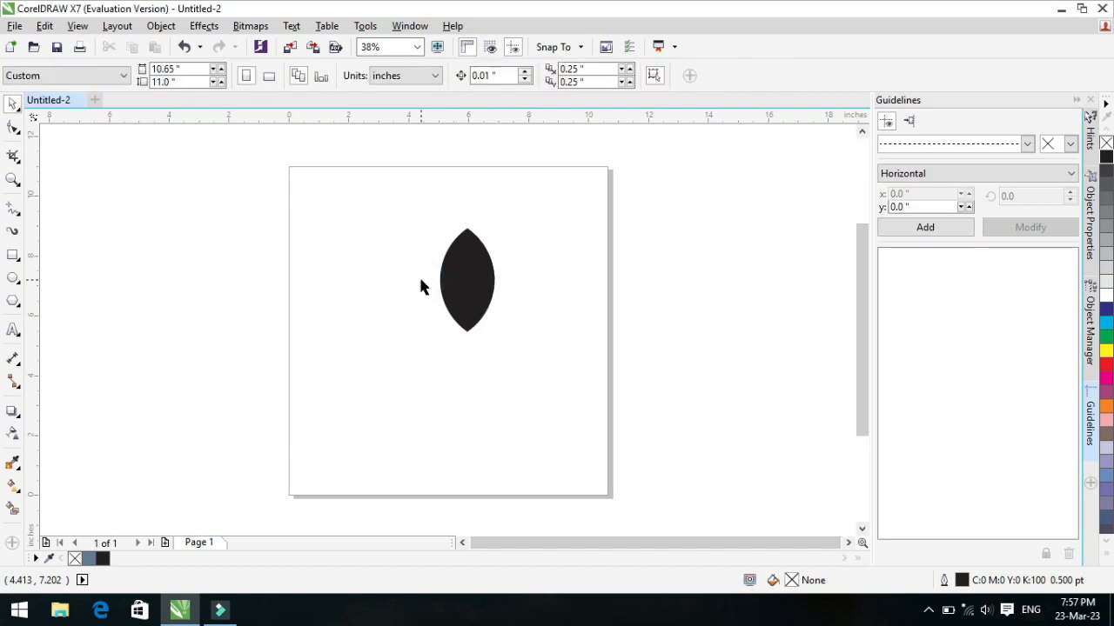
Move the petal left, enlarge it to about 2.04 by 4.19 inches and put its rotation centre on its lower tip
drag(450, 275, 412, 279)
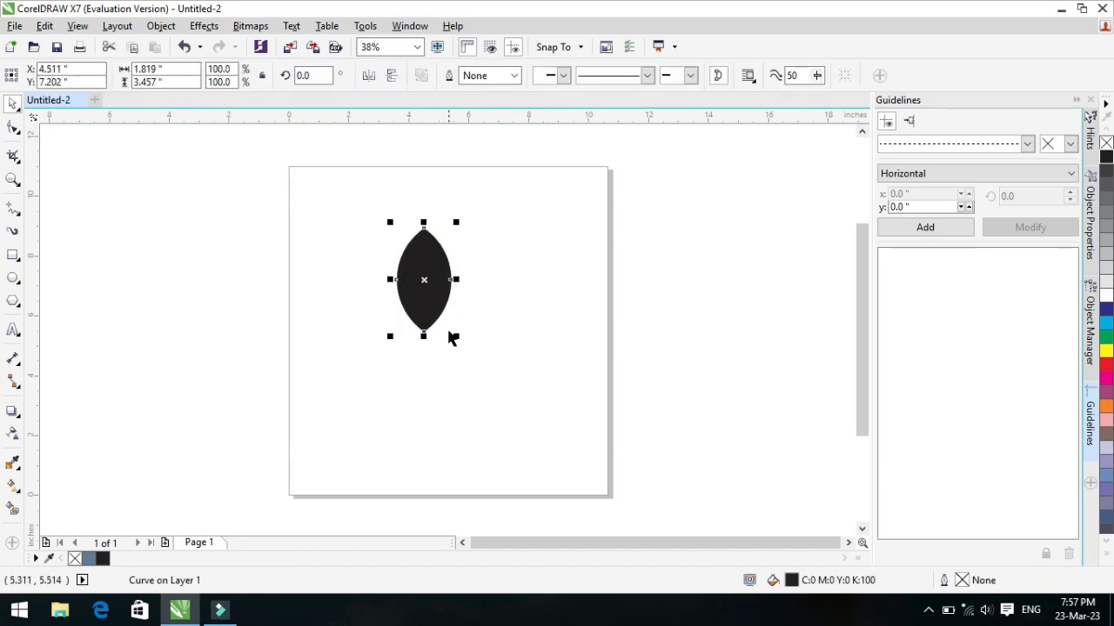
mouse_move(455, 337)
mouse_down()
mouse_move(470, 340)
mouse_move(460, 351)
mouse_up()
click(433, 289)
drag(424, 279, 424, 343)
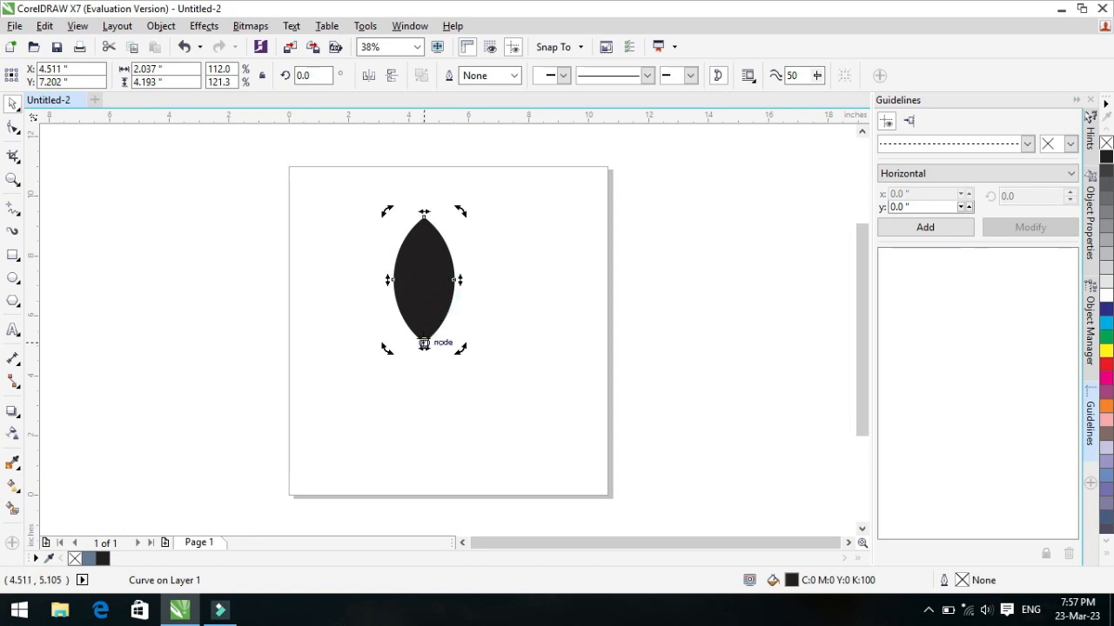
Try to rotate the petal clockwise around its lower tip, and undo the rotation
drag(458, 213, 536, 256)
right_click(536, 255)
click(521, 251)
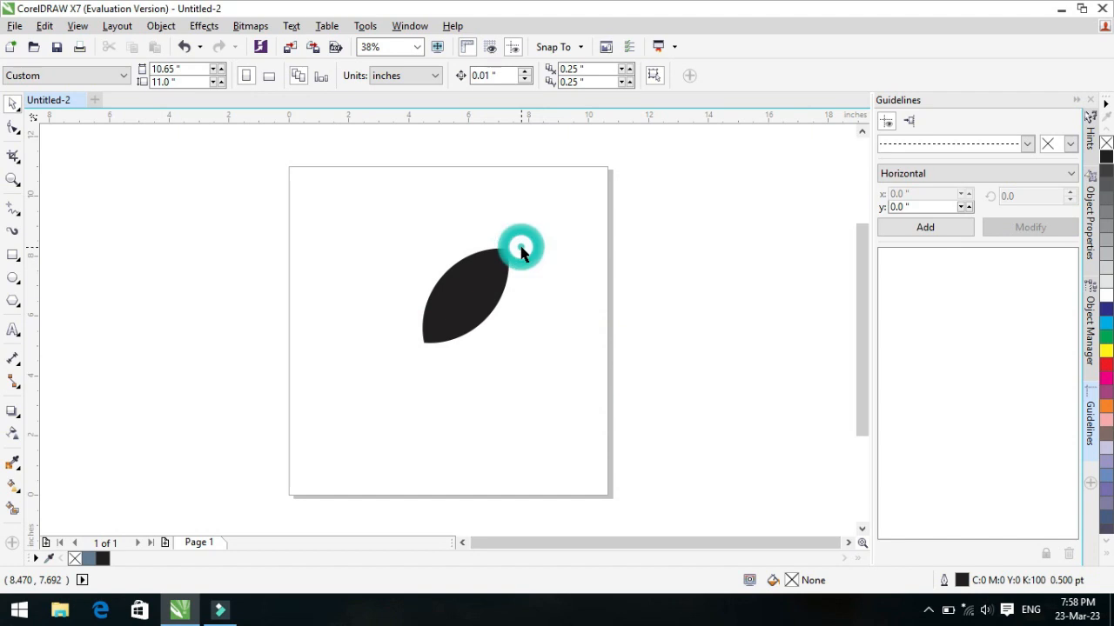
key(ctrl+z)
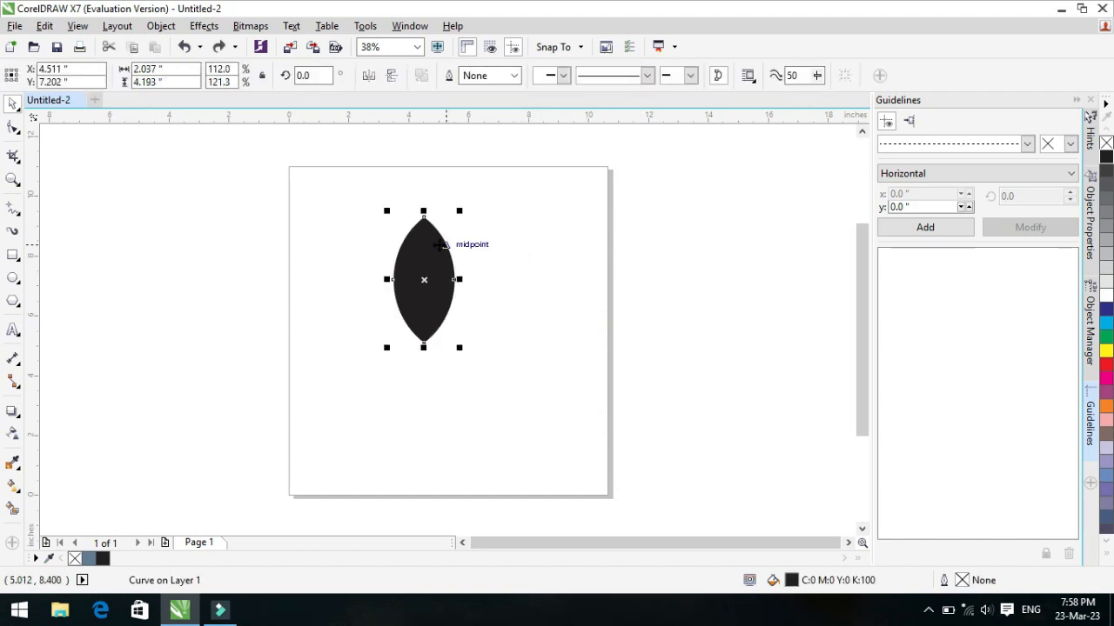
Copy the petal to the right and tilt the copy outward to a rotation of about 337.6 degrees
drag(441, 244, 470, 281)
right_click(470, 281)
click(458, 293)
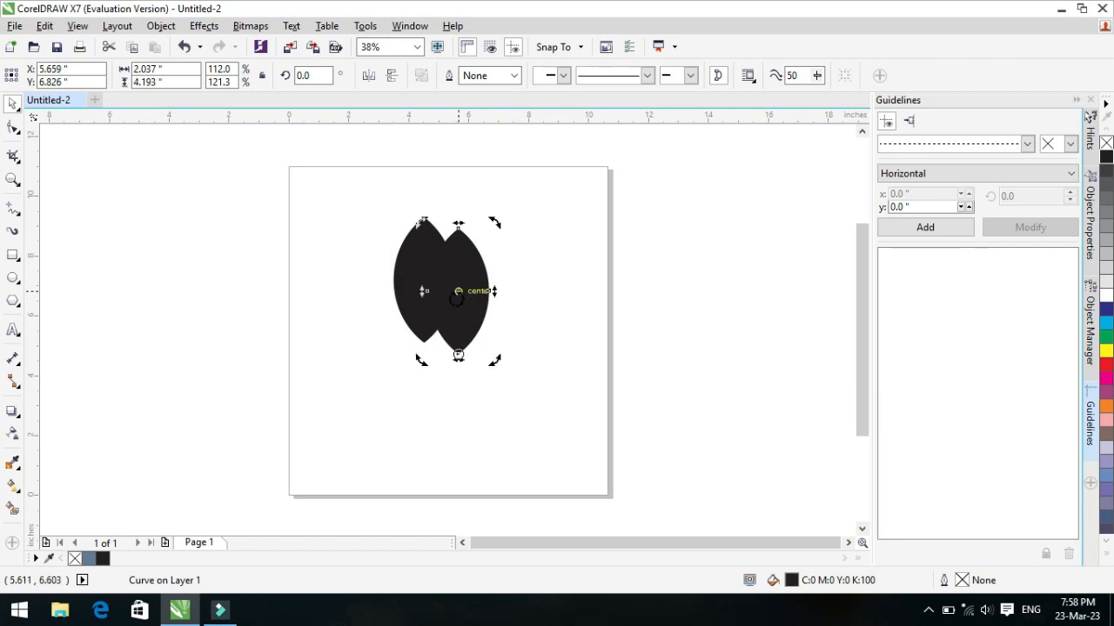
drag(463, 297, 475, 319)
click(467, 277)
Nudge the tilted petal down and left until it slightly overlaps the central petal
key(Down)
key(Down)
key(Down)
key(Down)
key(Down)
key(Down)
key(Down)
key(Down)
key(Down)
key(Down)
key(Down)
key(Down)
key(Down)
key(Down)
key(Down)
key(Down)
key(Down)
key(Down)
key(Down)
key(Down)
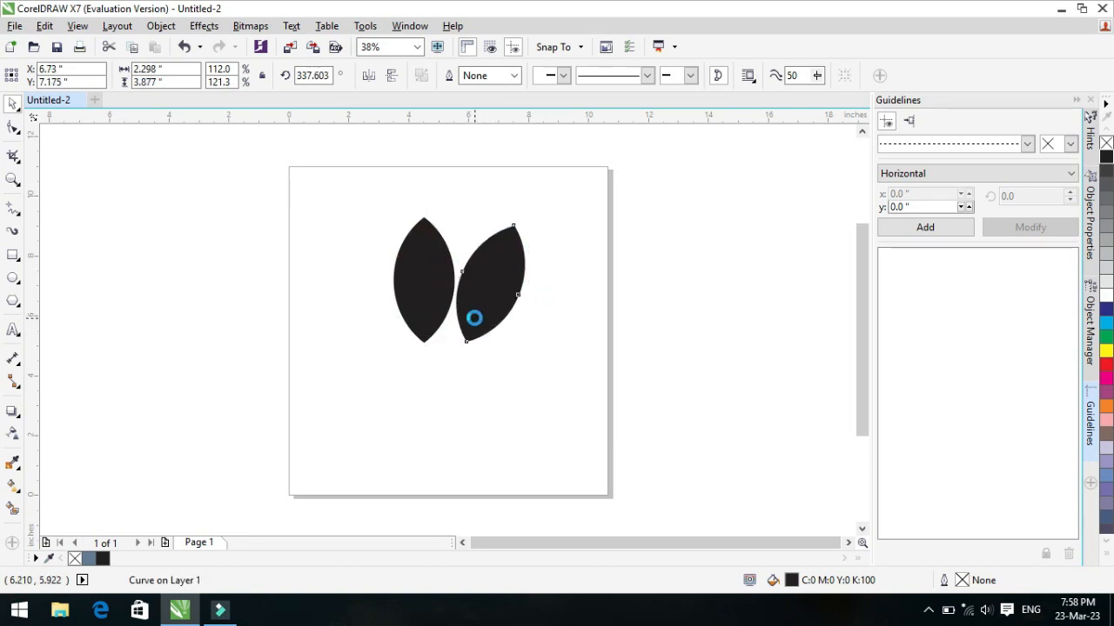
key(Left)
key(Left)
key(Left)
key(Left)
key(Left)
key(Left)
key(Left)
key(Left)
key(Left)
key(Left)
key(Left)
key(Left)
key(Left)
key(Left)
key(Left)
key(Left)
key(Left)
key(Left)
key(Left)
key(Left)
key(Left)
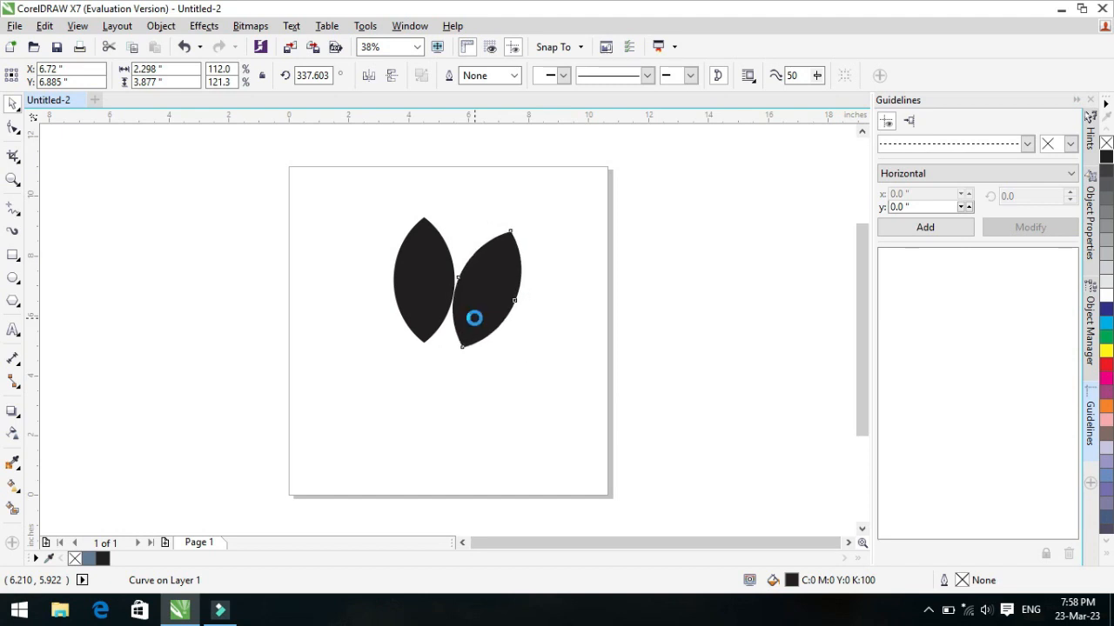
key(Down)
key(Down)
key(Down)
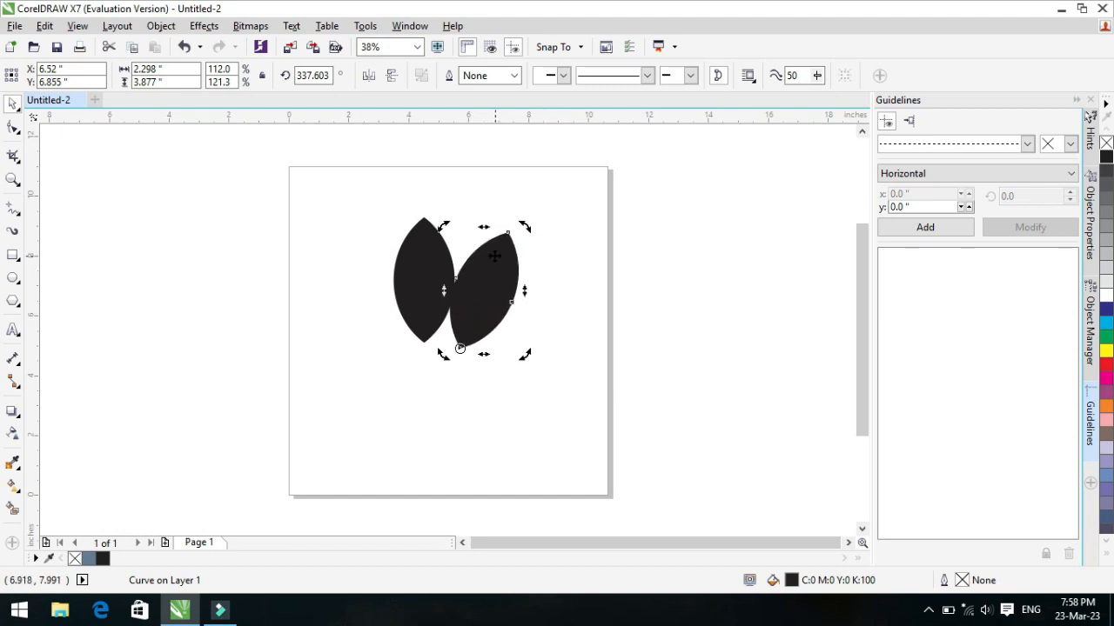
Tilt the right petal to about 334.1 degrees and shift it slightly closer to the central petal
drag(524, 228, 529, 235)
drag(489, 284, 481, 286)
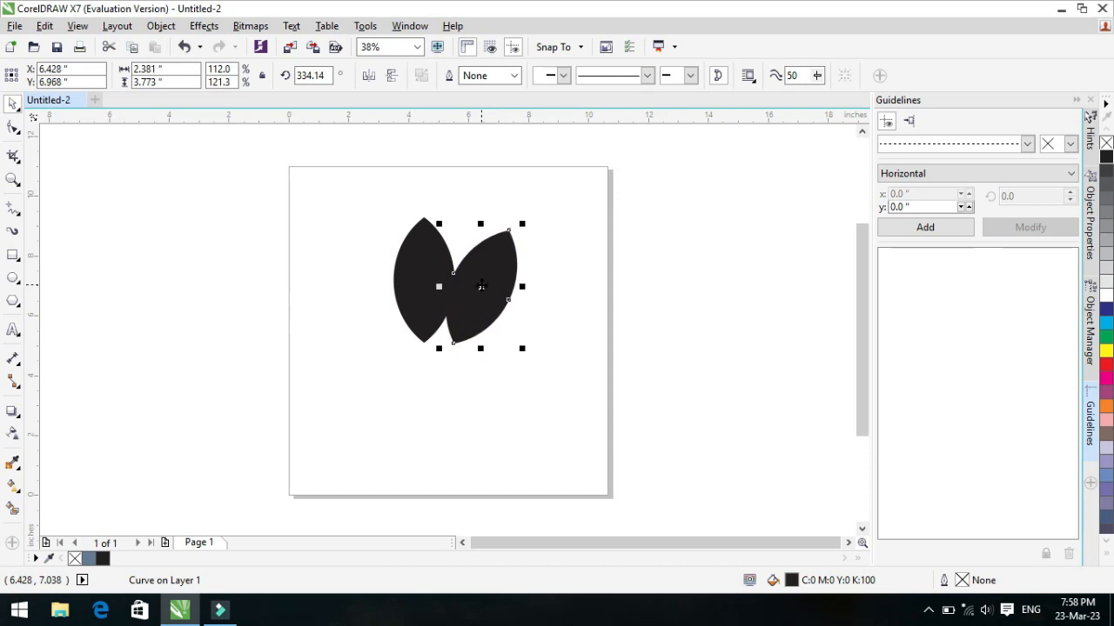
click(487, 293)
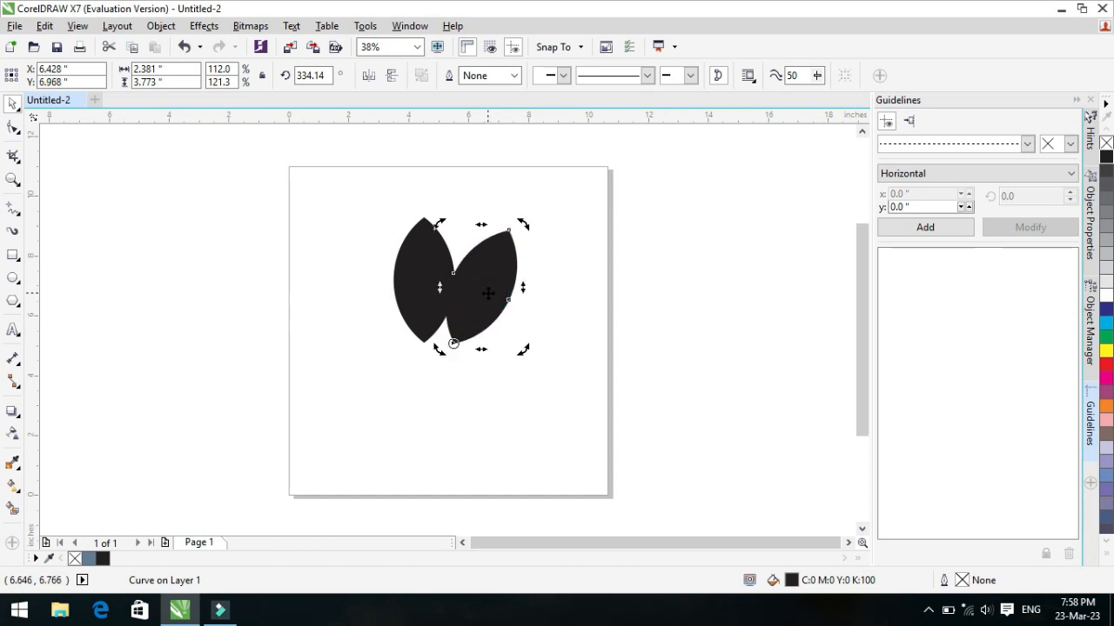
Duplicate the right petal, tilt the copy left to about 28.6 degrees and place it against the central petal's left side
key(ctrl+d)
drag(551, 297, 211, 238)
click(346, 313)
drag(239, 299, 355, 287)
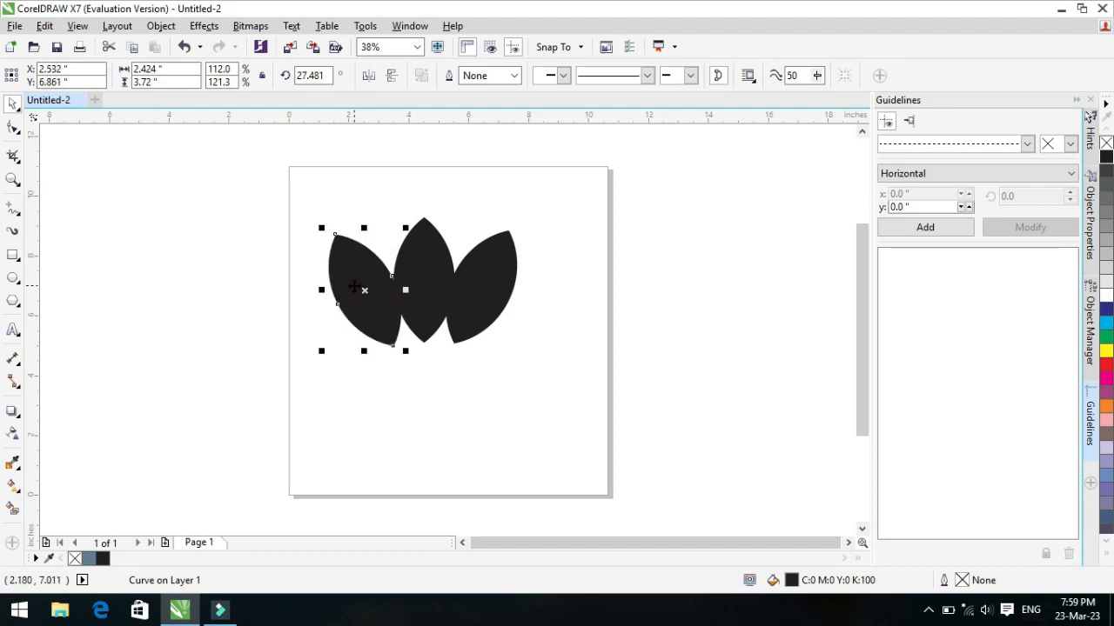
click(370, 272)
drag(324, 227, 318, 227)
Tilt the right petal further outward to about 324.3 degrees and reposition it against the central petal
click(512, 250)
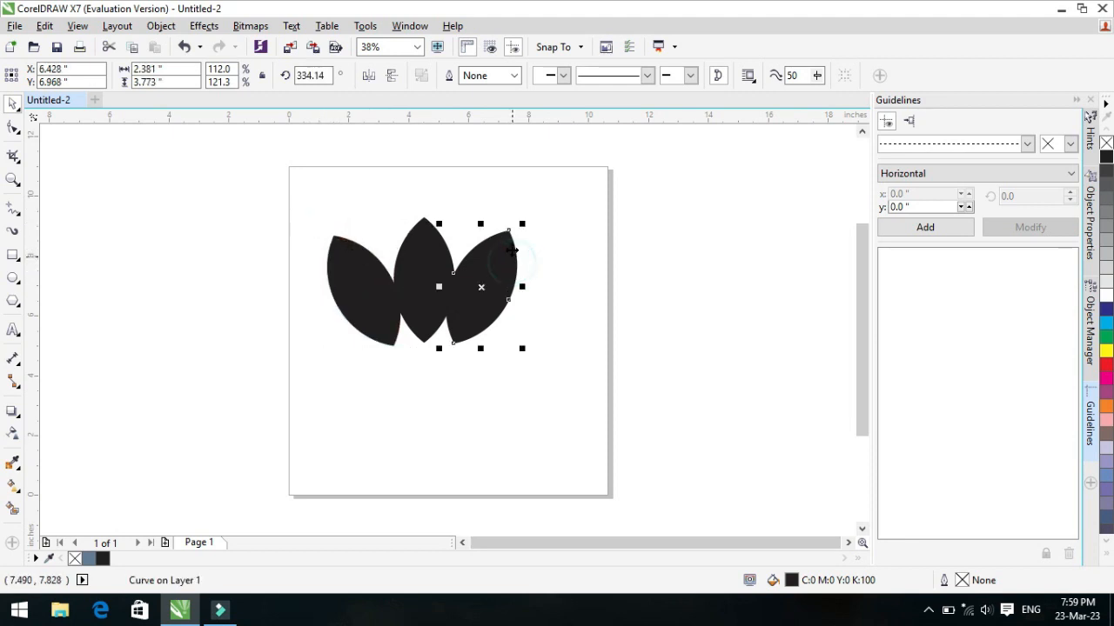
click(510, 235)
drag(516, 229, 525, 232)
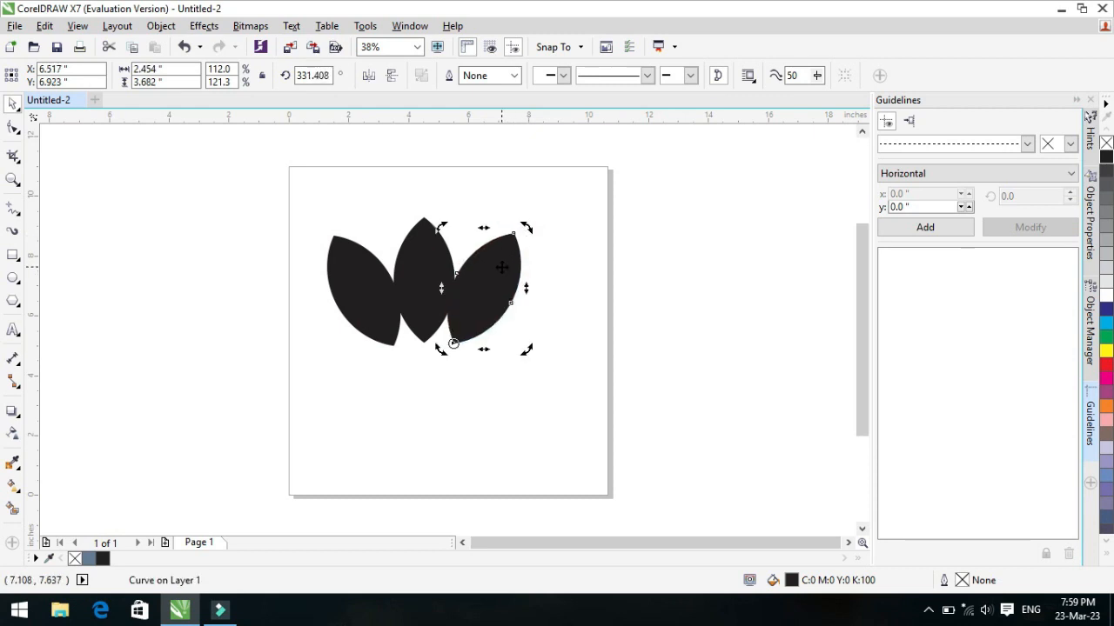
click(459, 324)
click(462, 326)
drag(441, 354, 438, 345)
drag(492, 304, 484, 297)
key(Left)
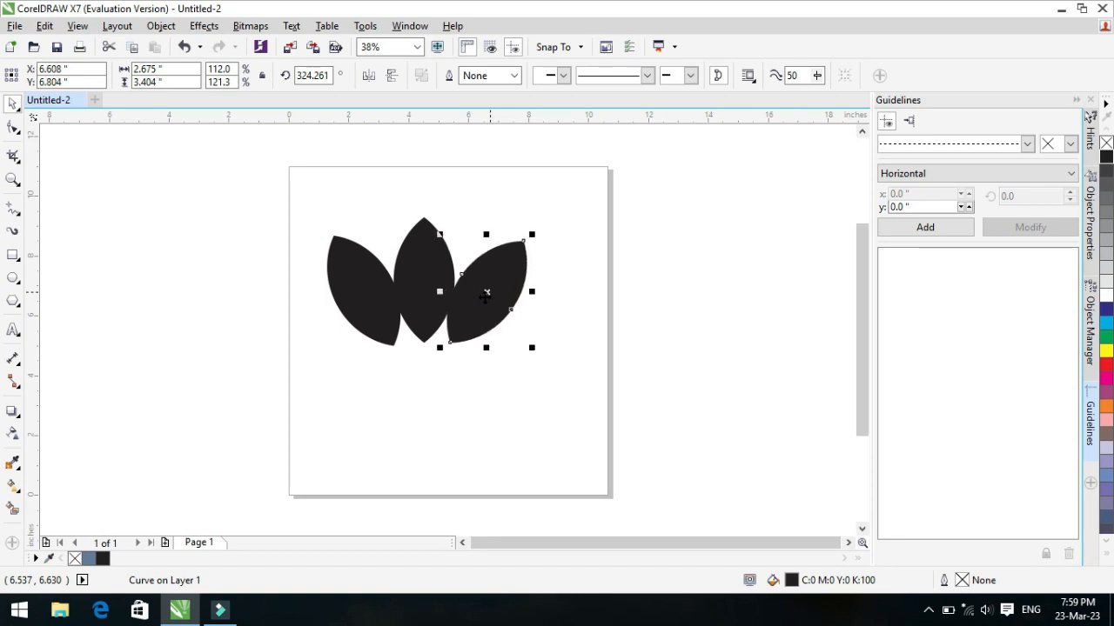
Shift the left petal slightly right and tilt it further outward to mirror the right petal
click(365, 329)
drag(365, 331, 367, 331)
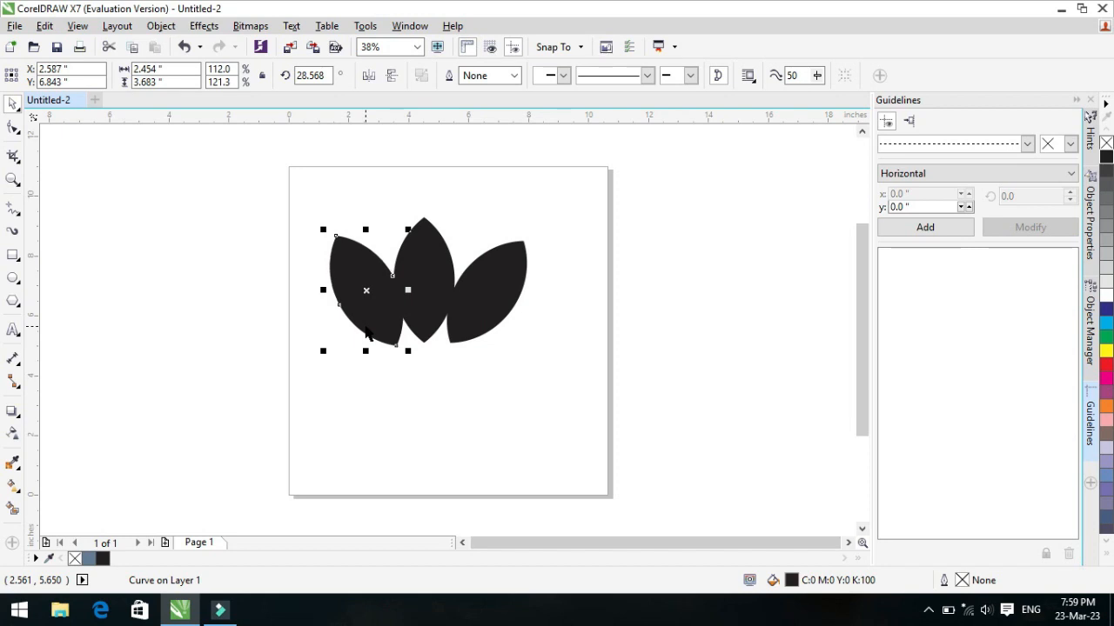
click(355, 271)
drag(323, 229, 320, 232)
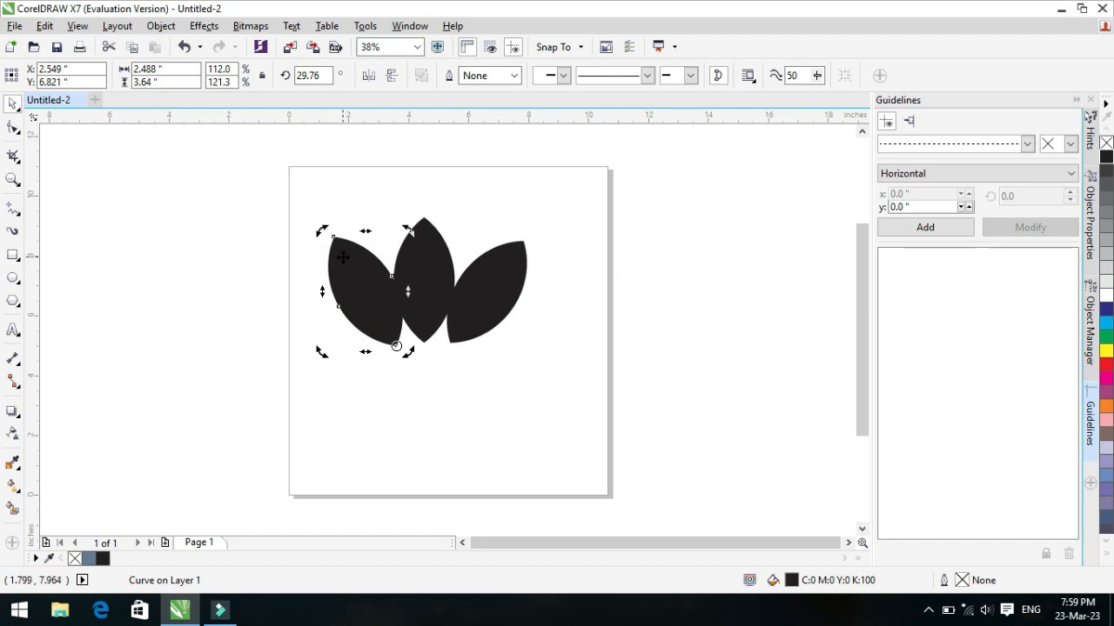
drag(319, 231, 348, 251)
click(478, 195)
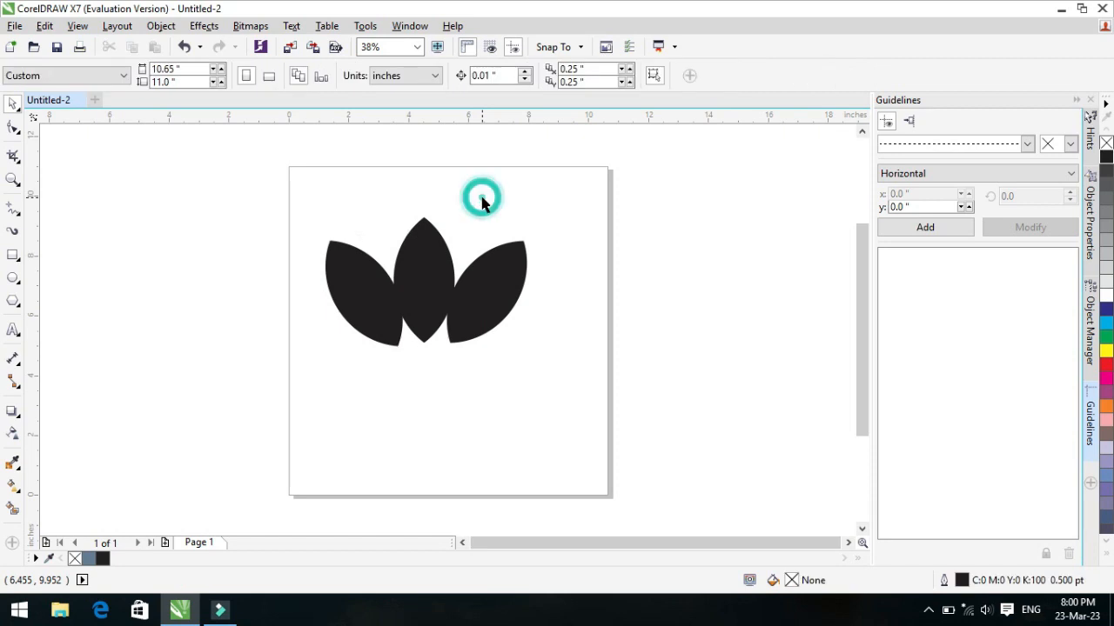
Tilt the right petal back to about 325.9 degrees and shift it slightly right
click(513, 271)
click(515, 251)
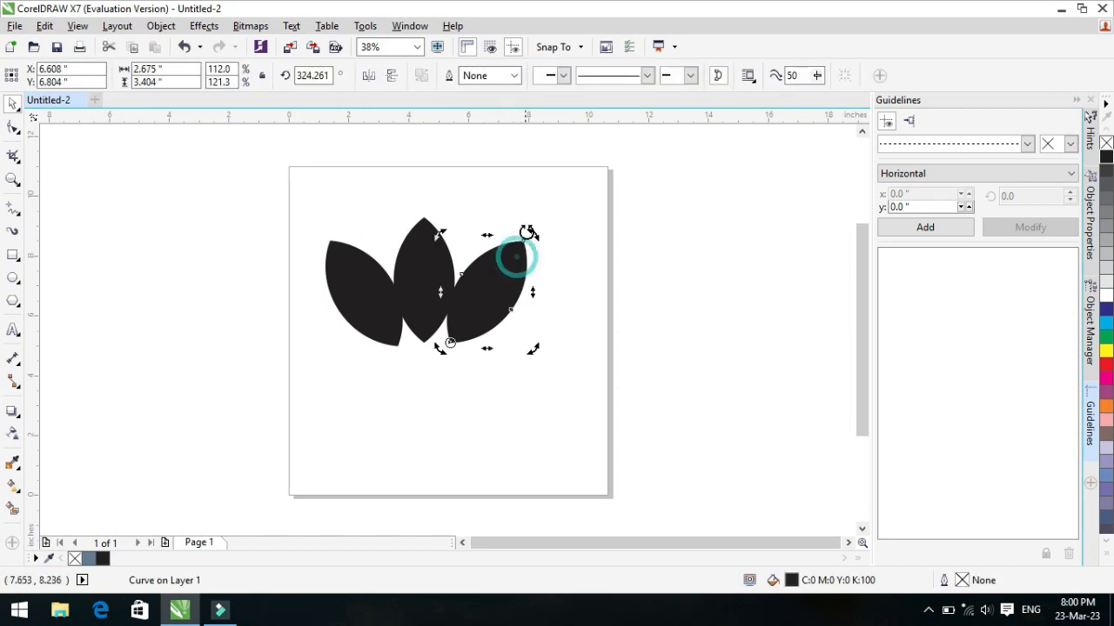
drag(531, 235, 530, 233)
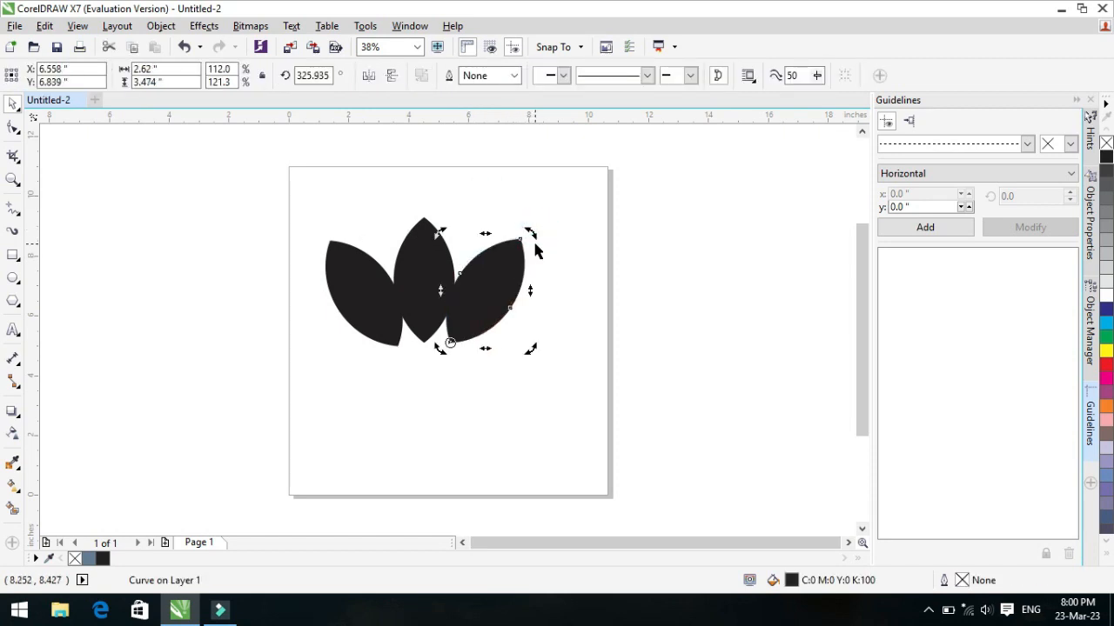
drag(506, 269, 486, 298)
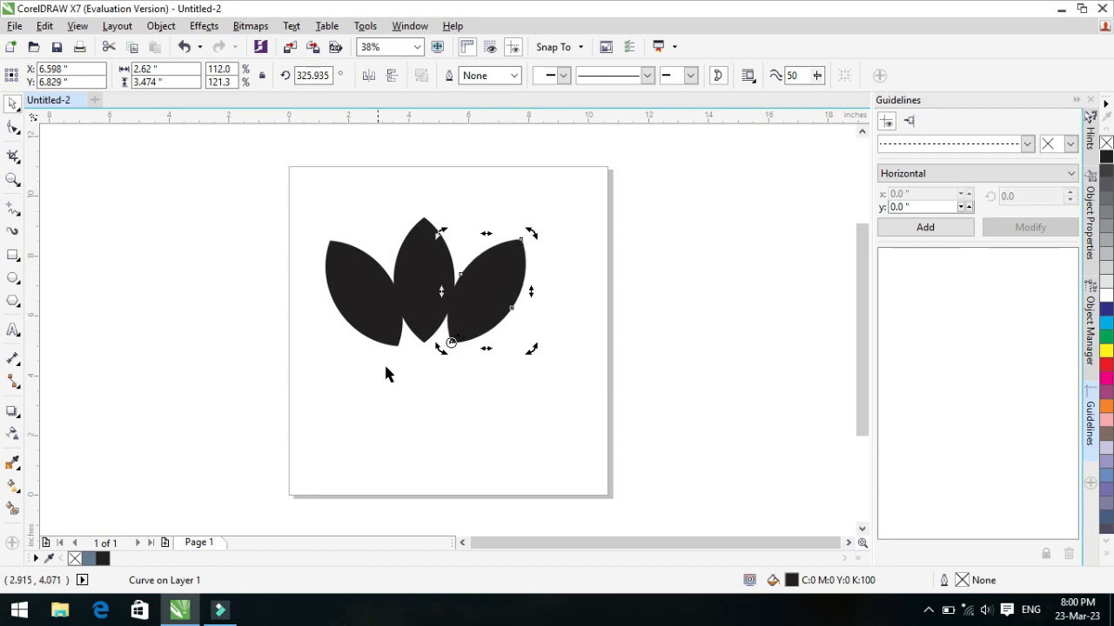
click(395, 350)
click(422, 376)
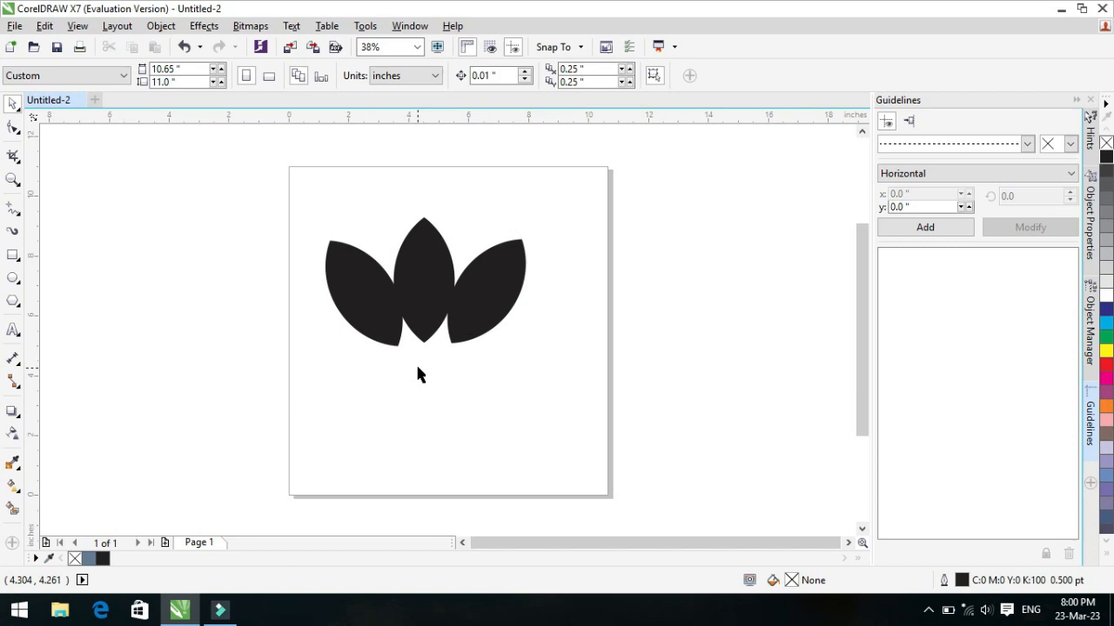
Rotate the right petal slightly more upright, to about 328.9 degrees
click(481, 295)
click(481, 296)
drag(529, 229, 528, 229)
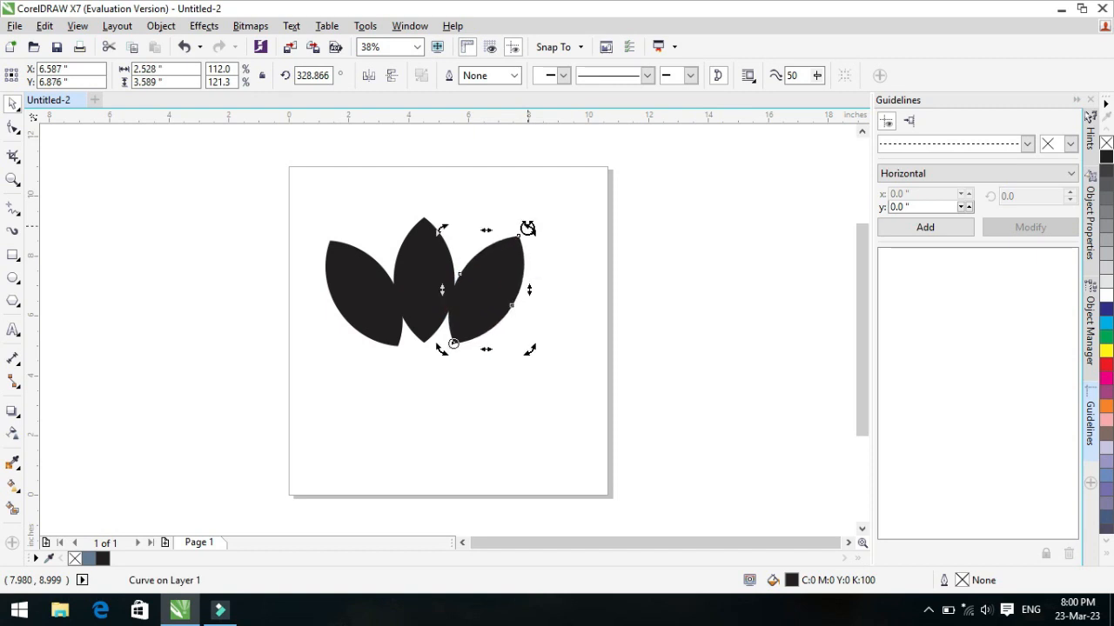
click(573, 247)
Add a horizontal guideline at about 8.56 inches near the side petals' tips and lower the right petal about 0.1 inch to it
drag(472, 115, 482, 270)
click(481, 261)
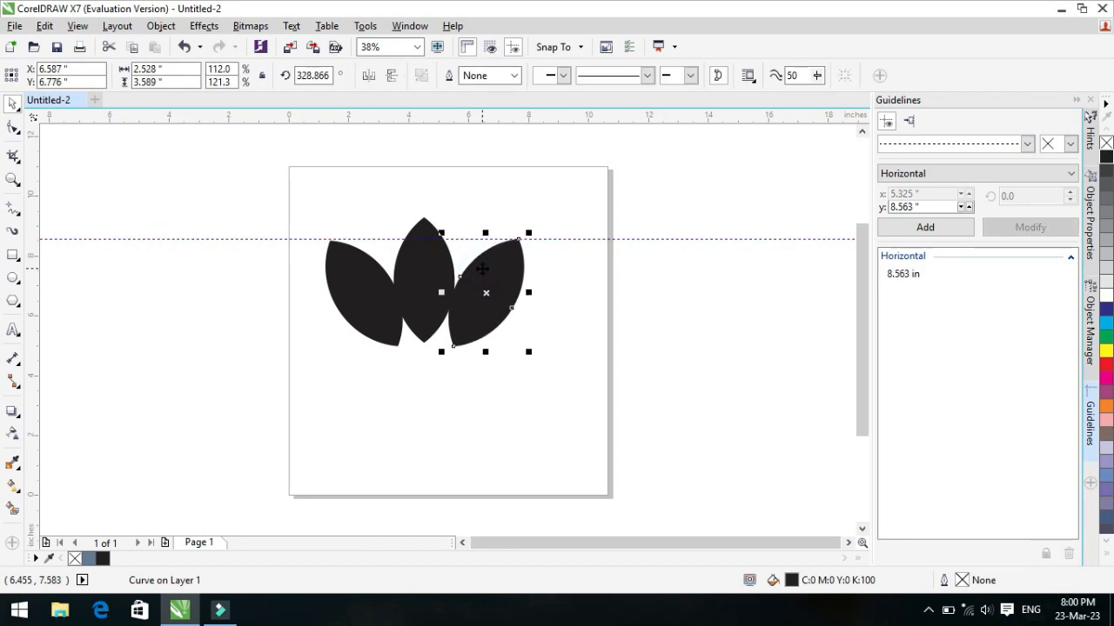
Delete the horizontal guideline running across the side petals' tips
click(528, 207)
click(568, 271)
click(543, 238)
drag(543, 238, 521, 347)
key(Delete)
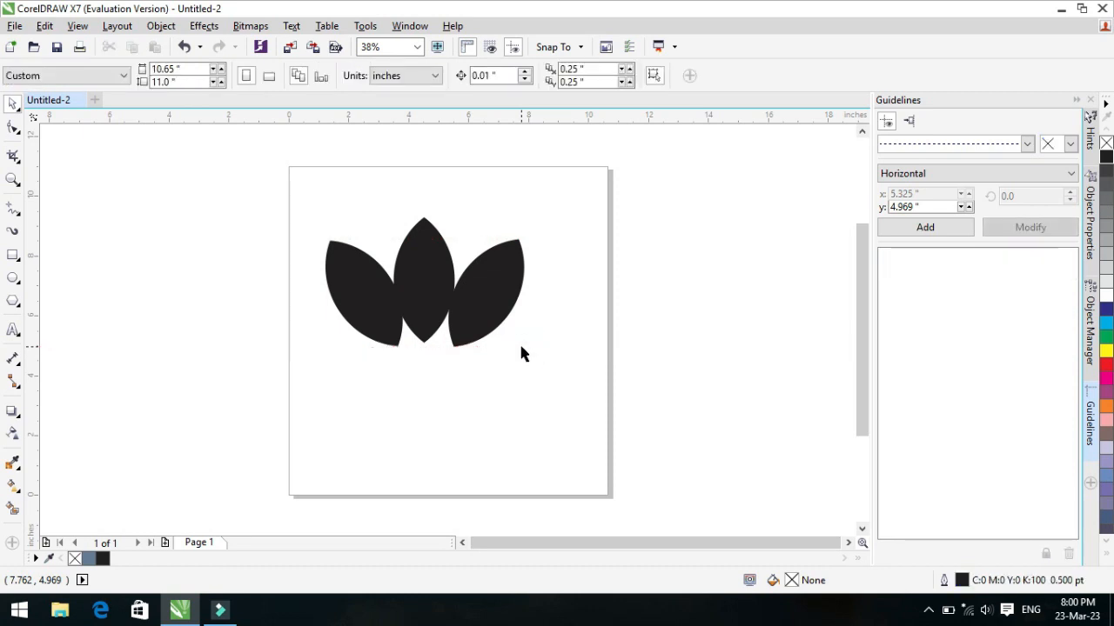
Draw a thin horizontal rectangle about 7.68 by 0.27 inches across the three petals and fill it white
click(11, 256)
drag(305, 284, 535, 293)
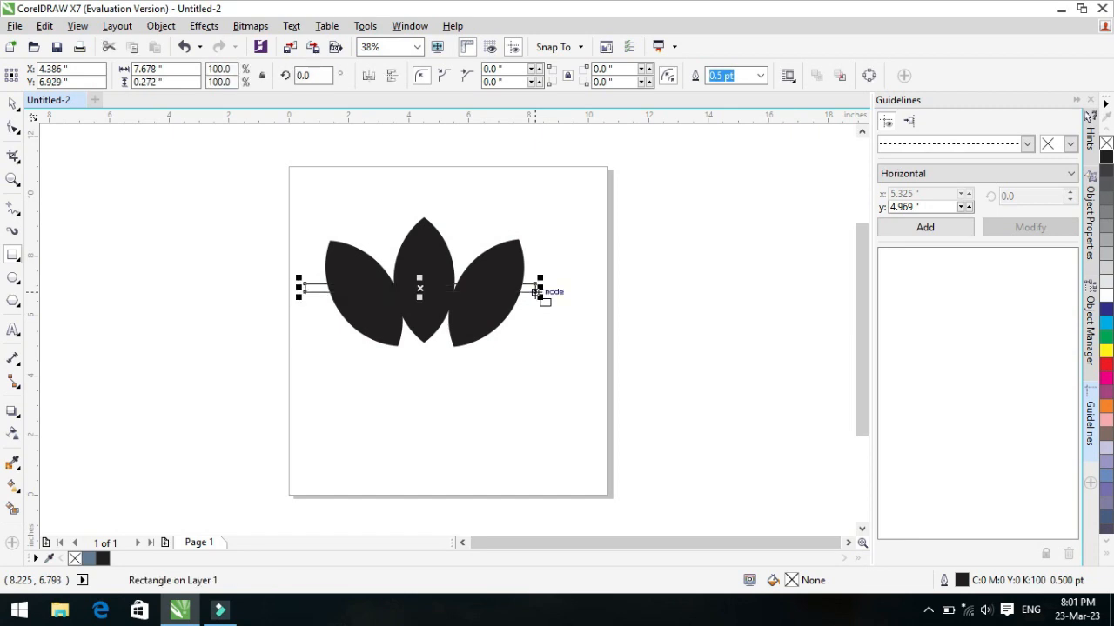
click(532, 293)
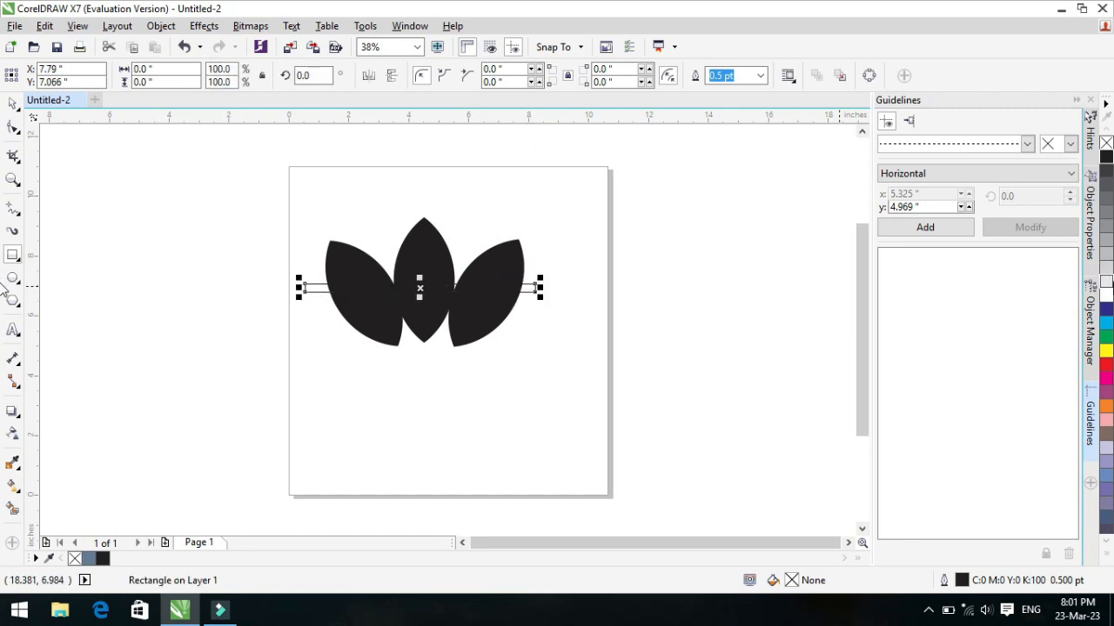
click(1106, 295)
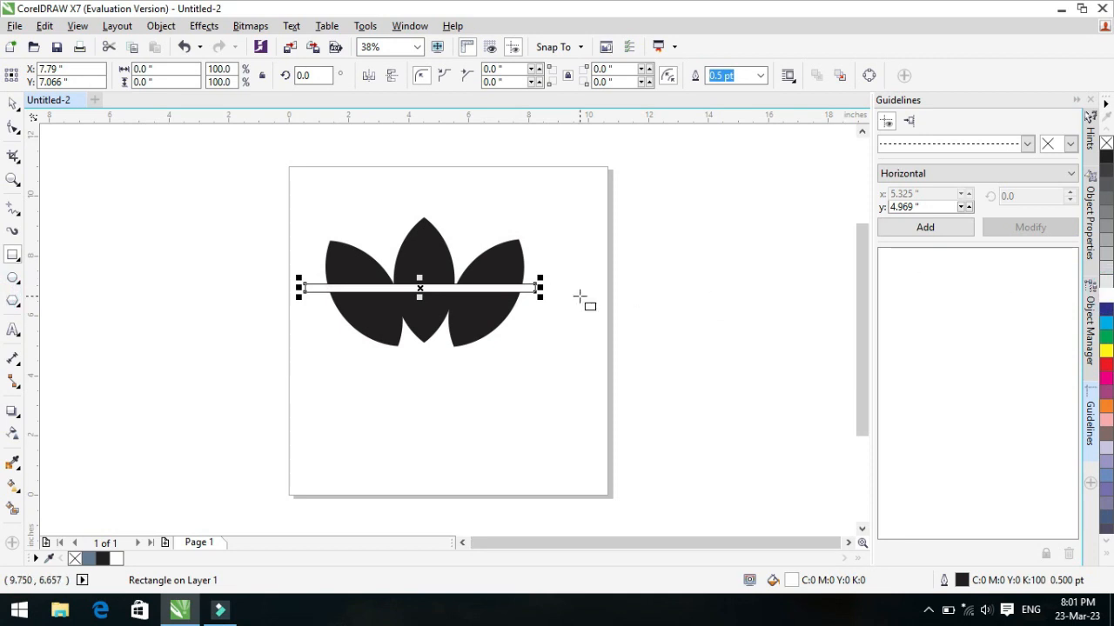
Duplicate the white bar twice and stack the copies below it with narrow gaps across the petals
key(ctrl+d)
key(ctrl+d)
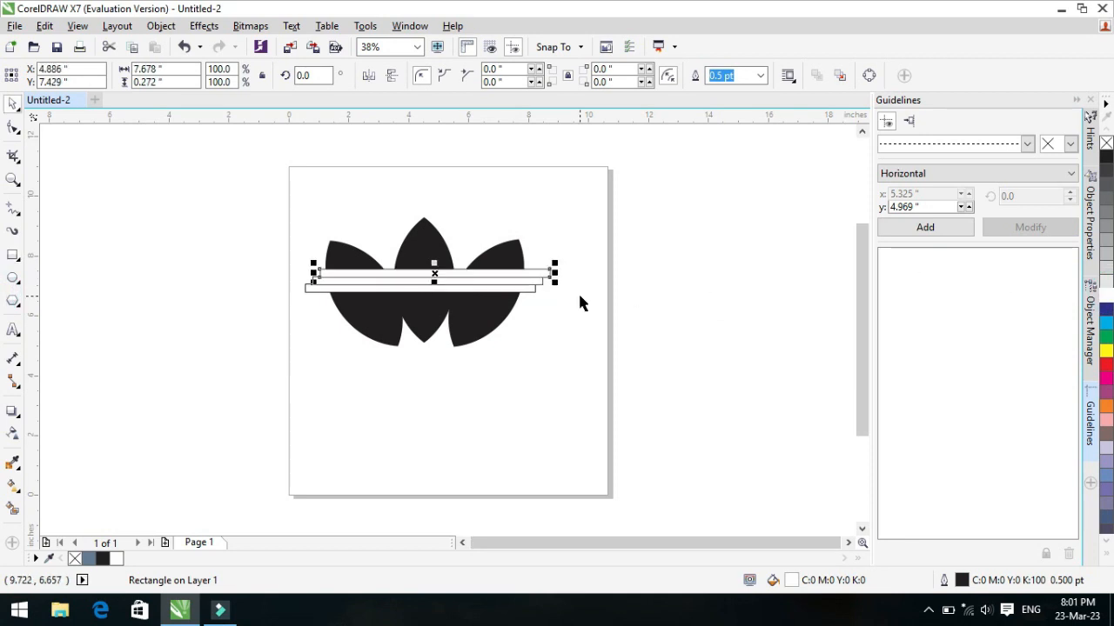
click(521, 275)
drag(521, 275, 493, 314)
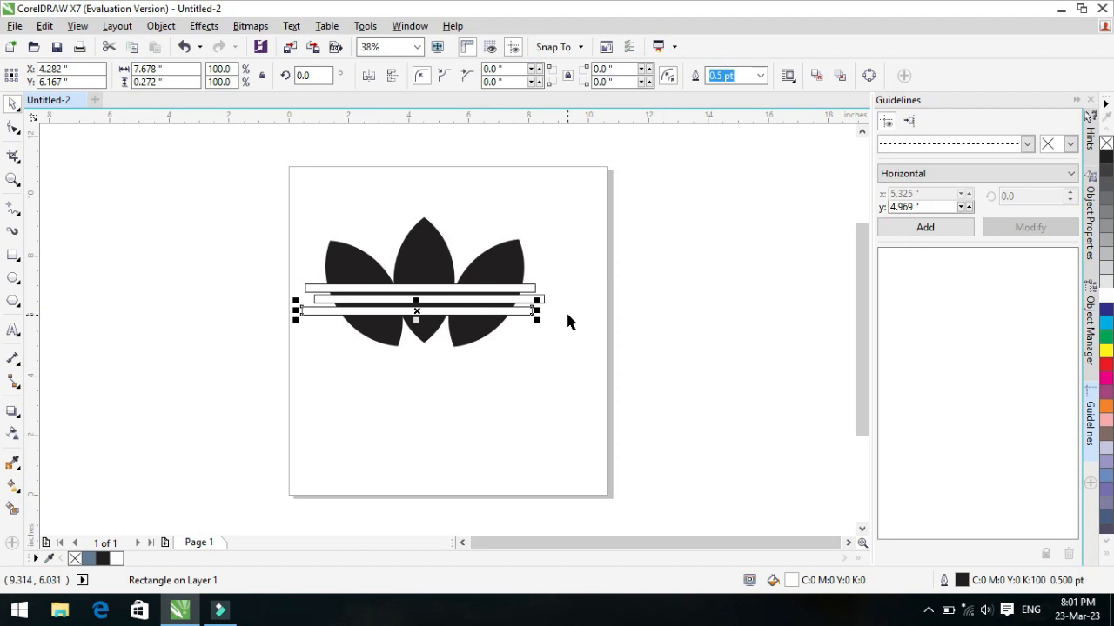
click(300, 263)
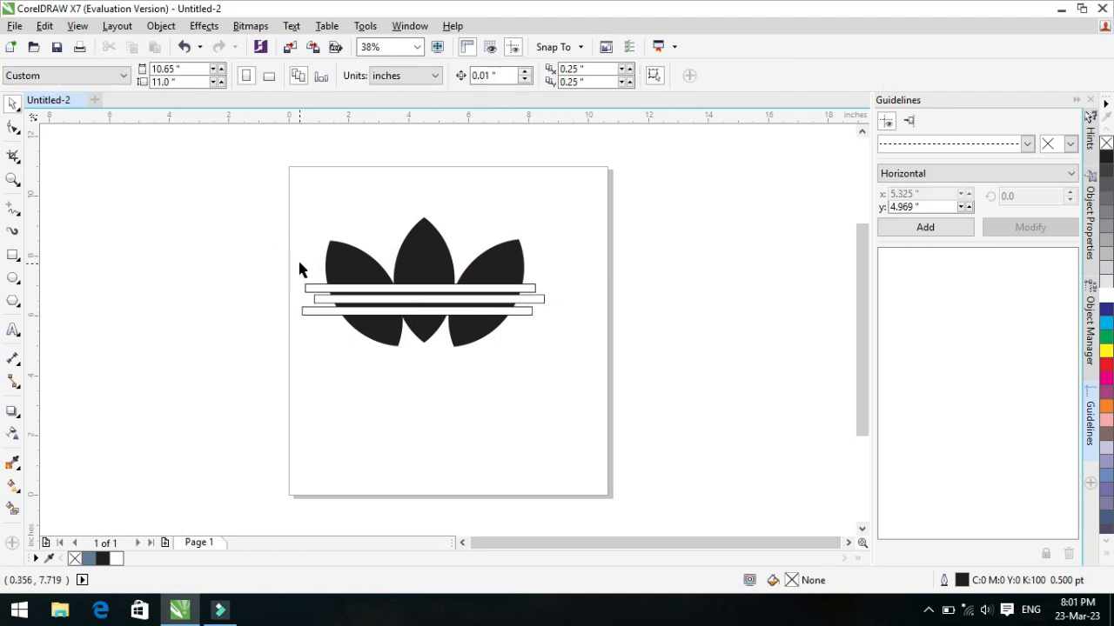
Group the three white bars and move the group down below the petals
click(340, 315)
shift+click(329, 299)
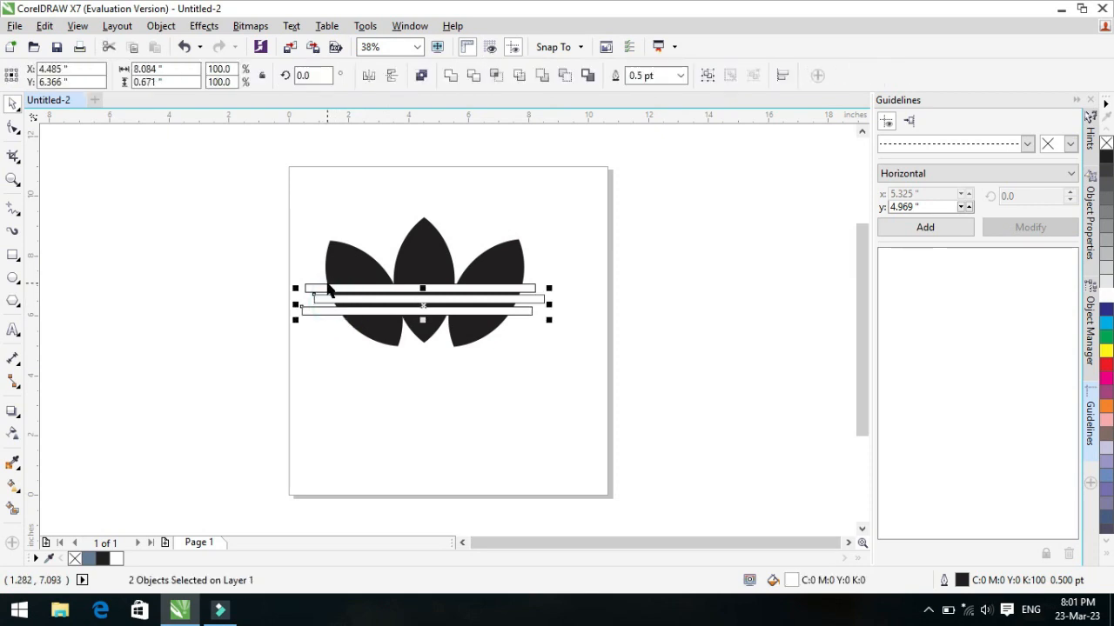
shift+click(326, 288)
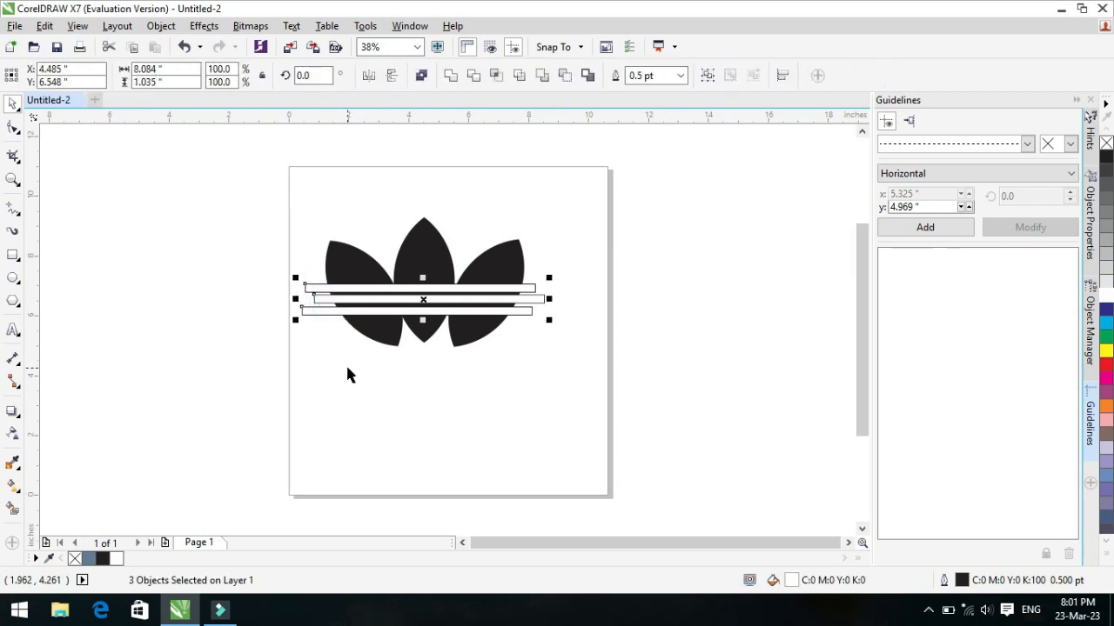
key(ctrl+g)
drag(364, 307, 364, 387)
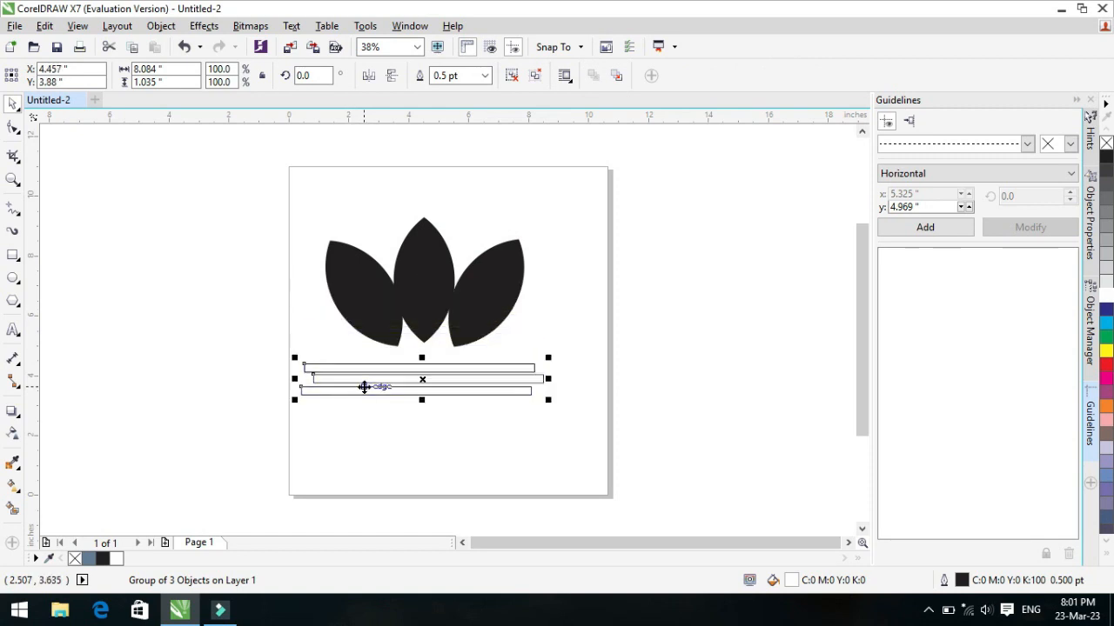
Group the three petals and move the bar group back across their lower half
click(349, 317)
shift+click(427, 298)
shift+click(478, 299)
key(ctrl+g)
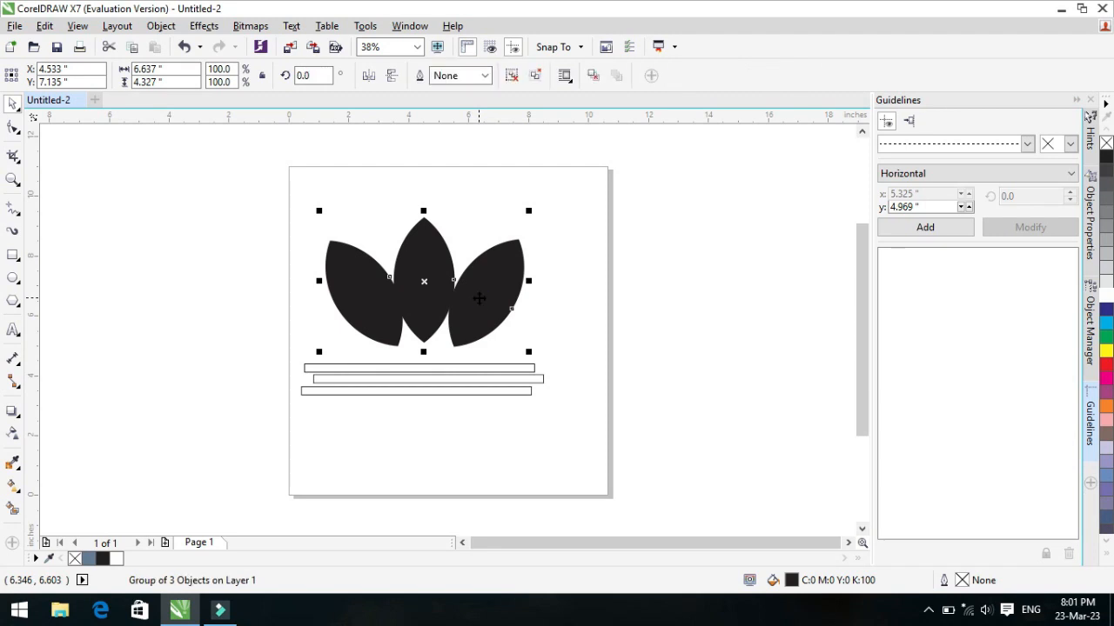
click(536, 326)
drag(470, 374, 468, 295)
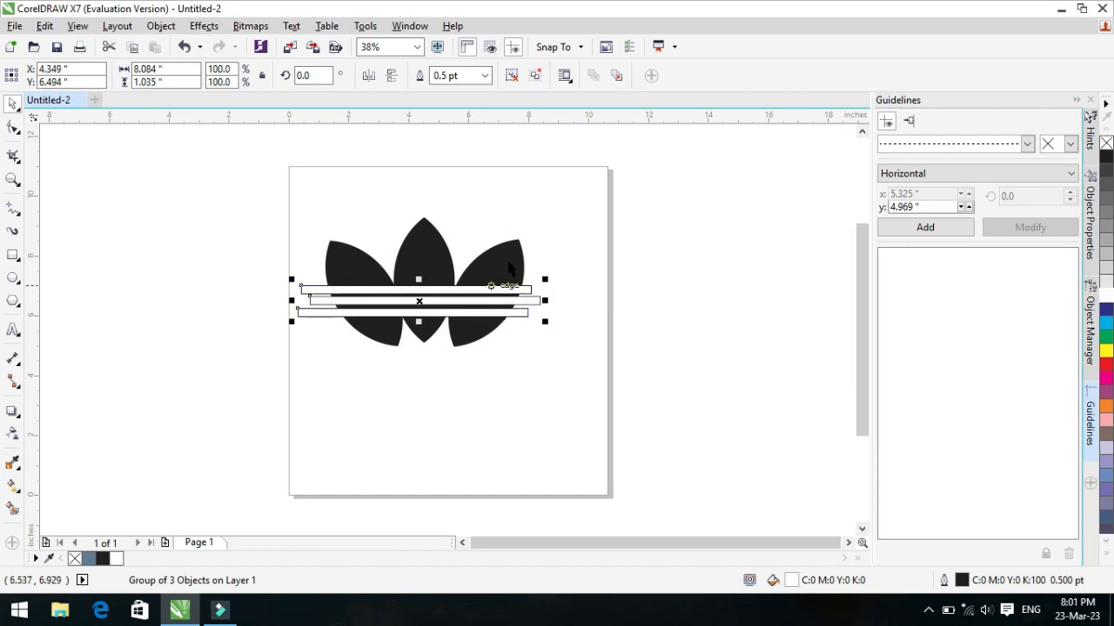
Trim the petal group with the bar group and delete the bars
click(529, 215)
drag(248, 195, 599, 410)
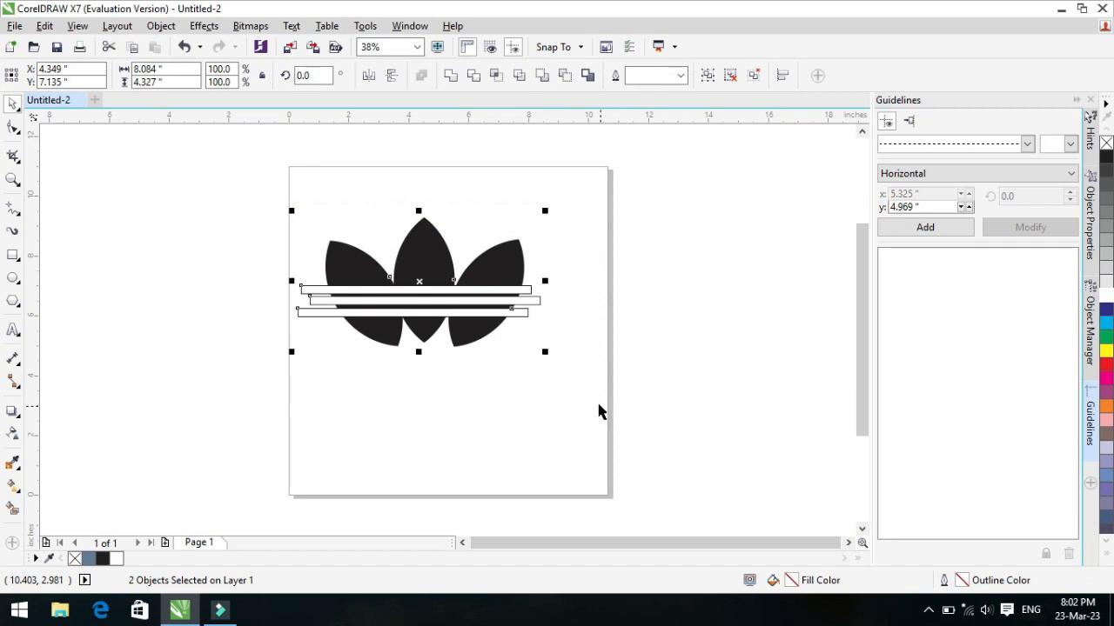
click(473, 77)
click(556, 222)
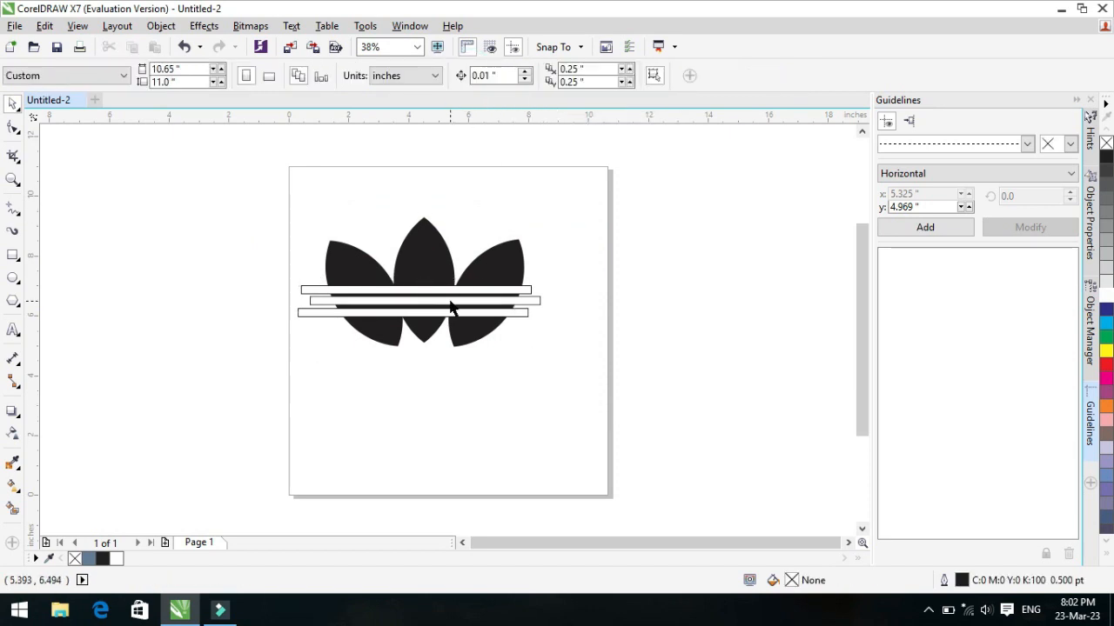
drag(452, 306, 479, 421)
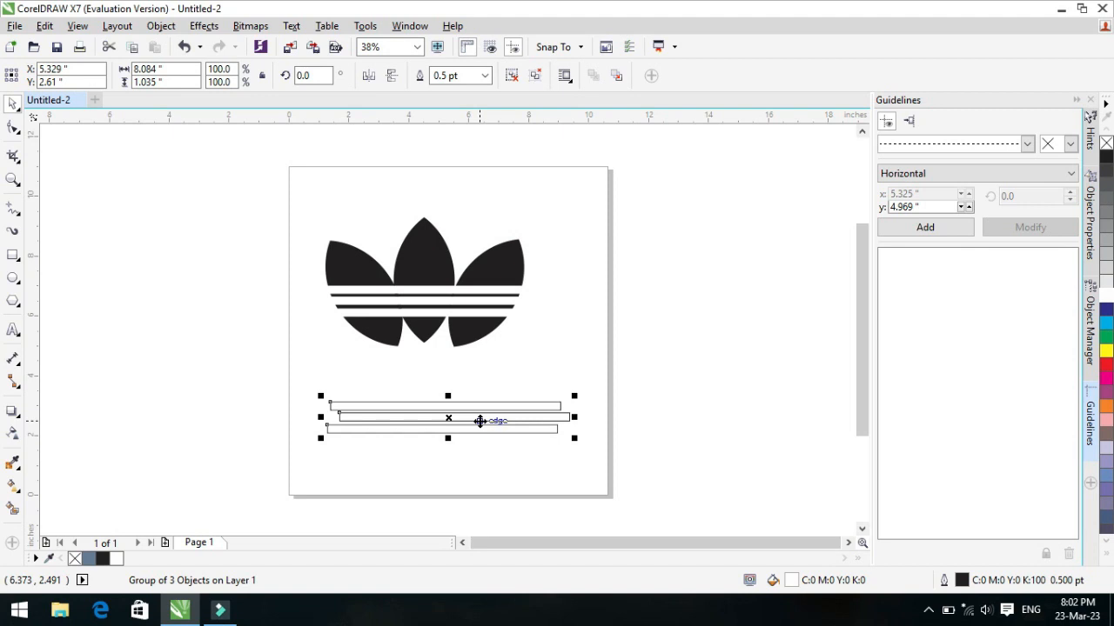
key(Delete)
Add the artistic text "adiadas" below the flower and enlarge it to about 92 pt
click(13, 331)
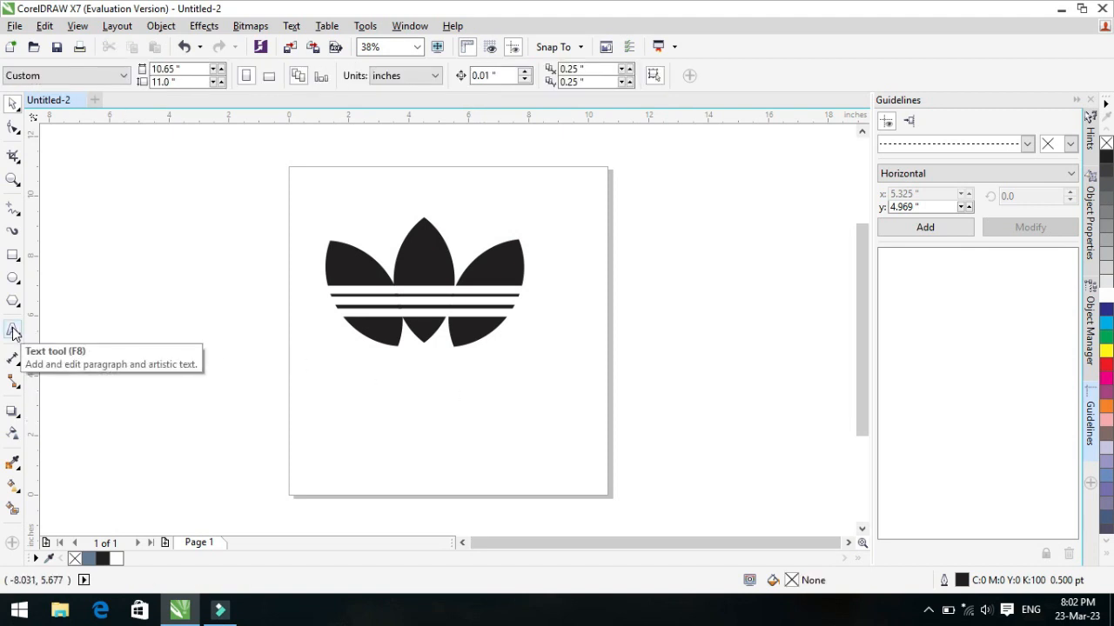
click(360, 362)
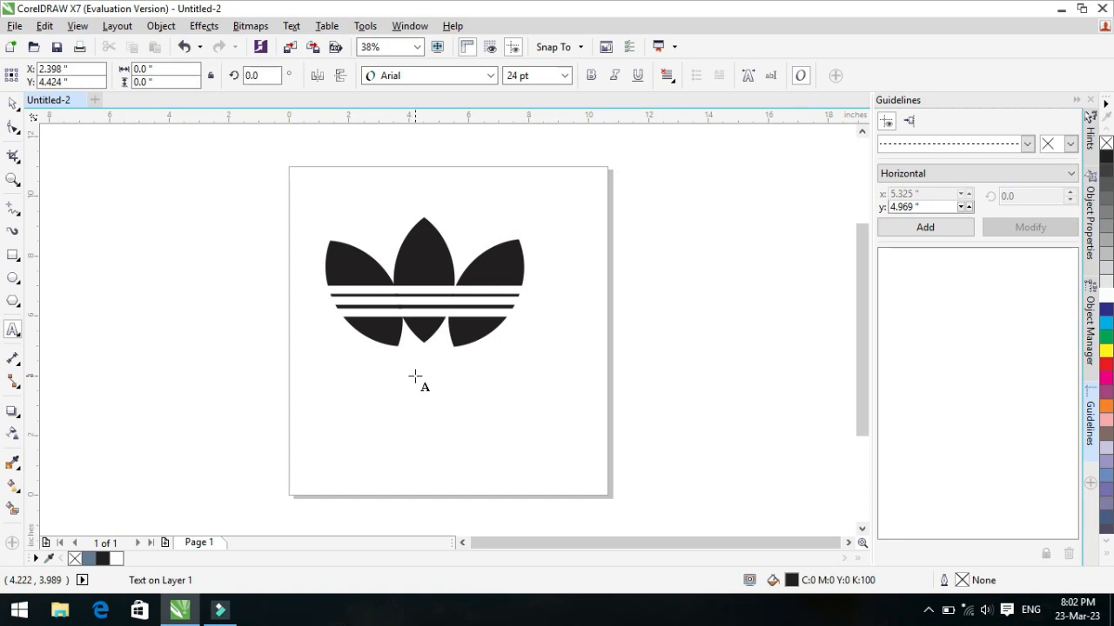
text(adiadass)
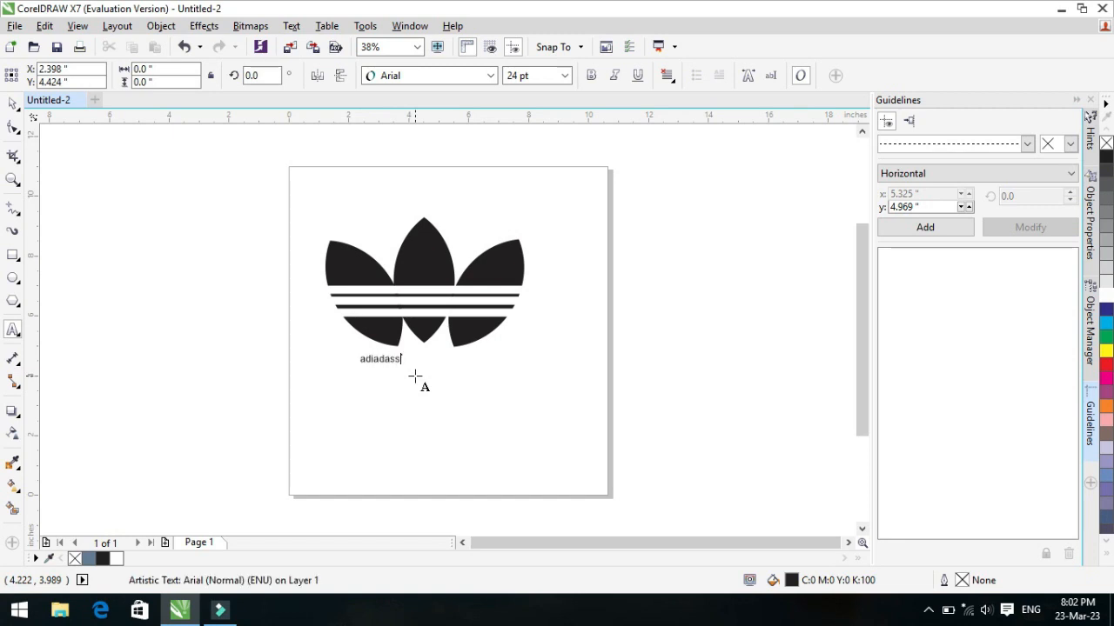
key(BackSpace)
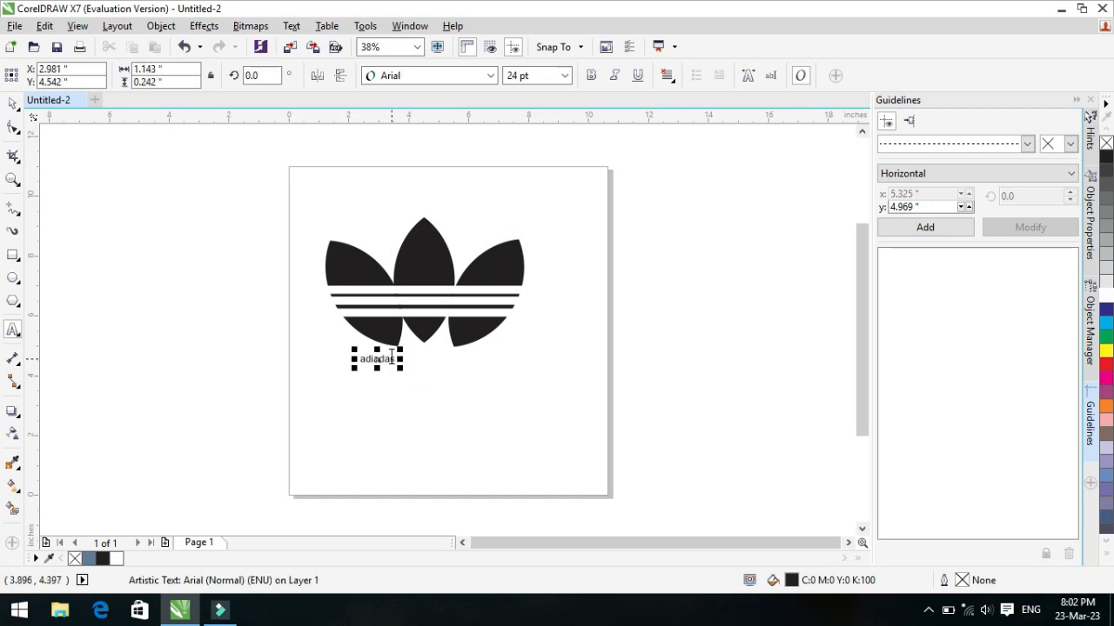
drag(400, 368, 499, 393)
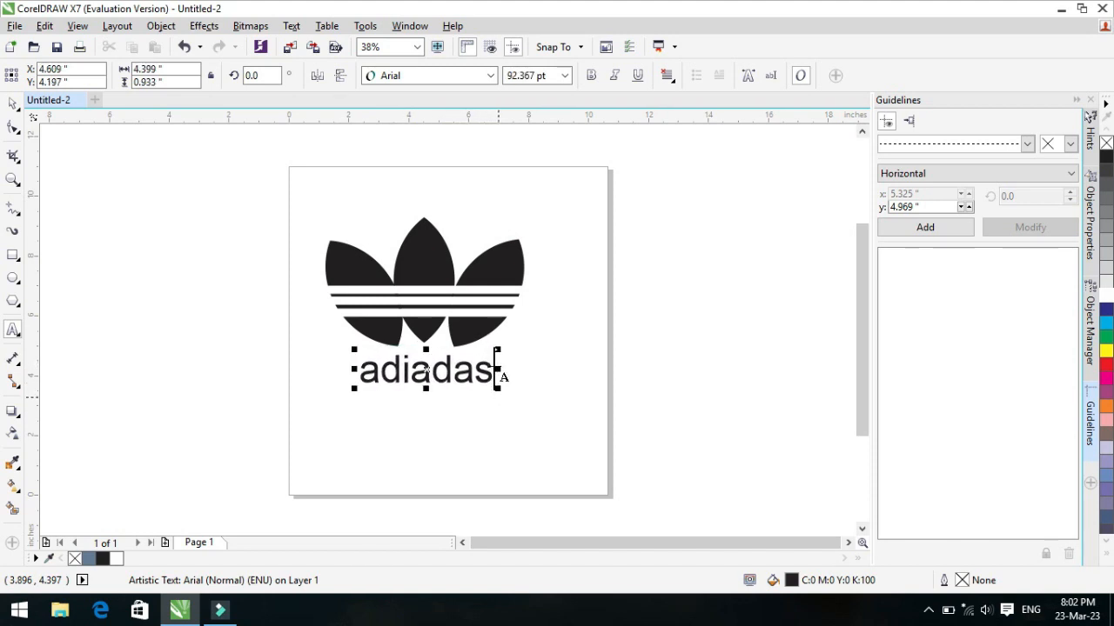
click(490, 365)
click(558, 376)
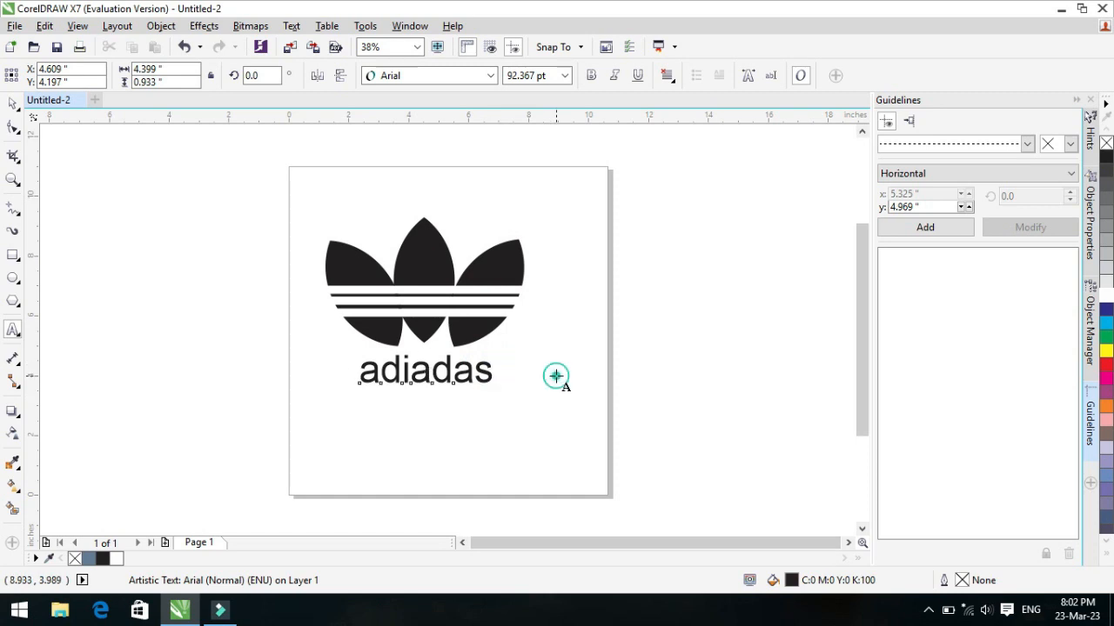
Set the font of the "adiadas" text to Arial Rounded MT Bold
click(490, 371)
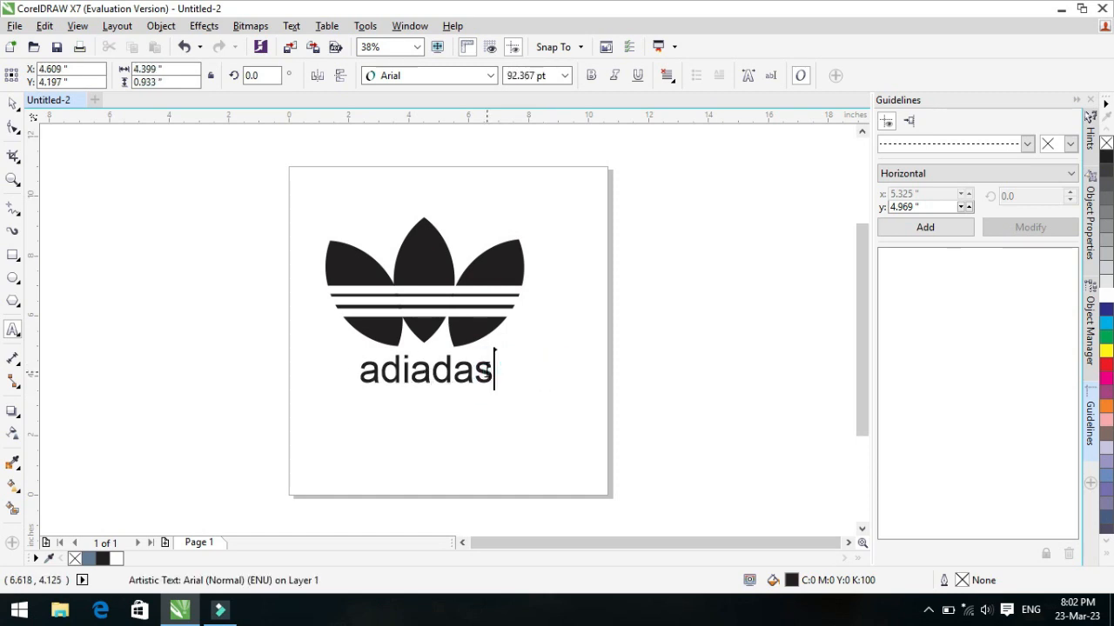
drag(492, 372, 355, 364)
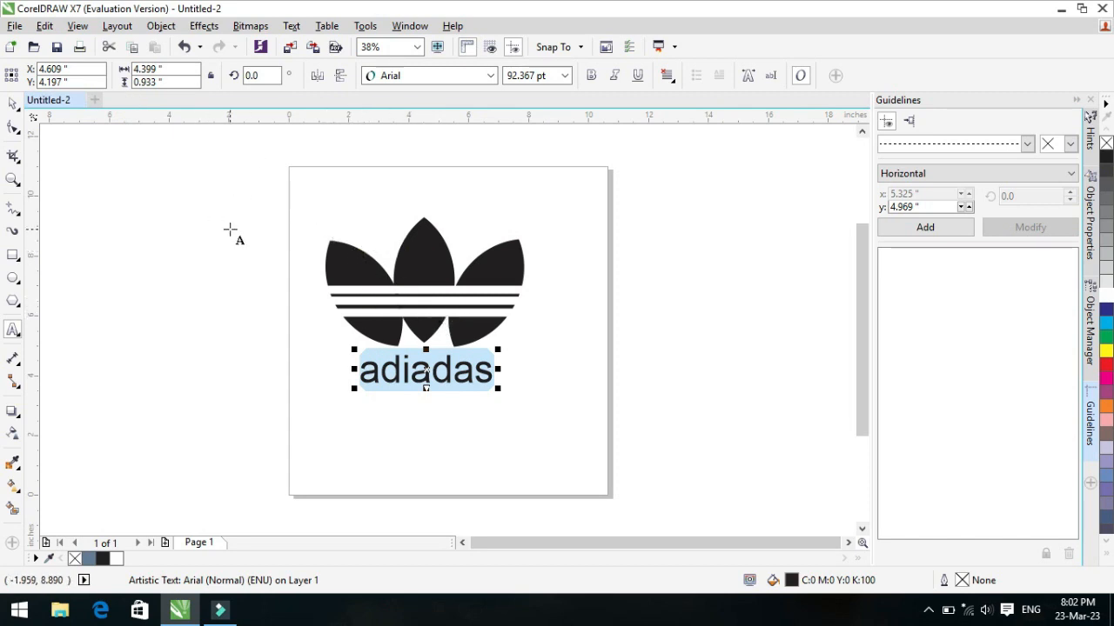
click(489, 76)
click(501, 139)
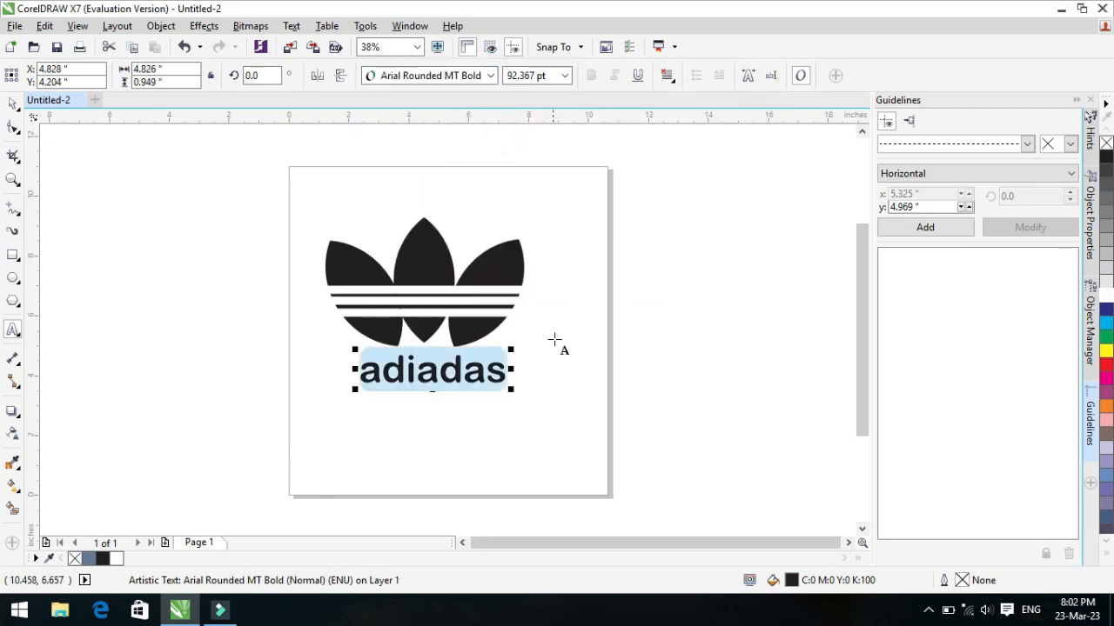
click(510, 341)
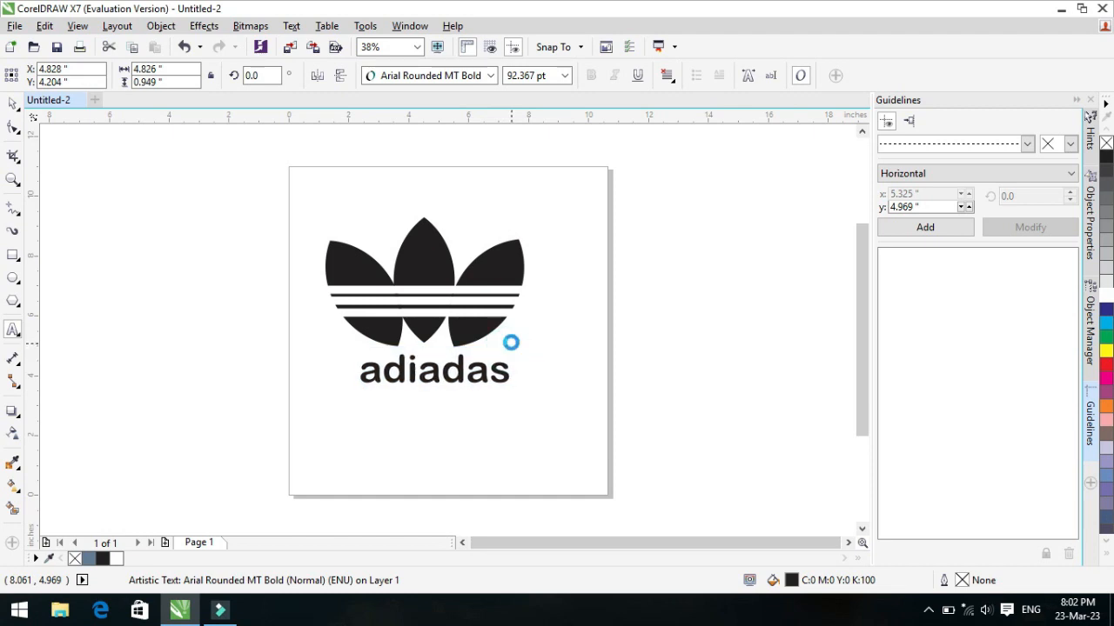
click(554, 369)
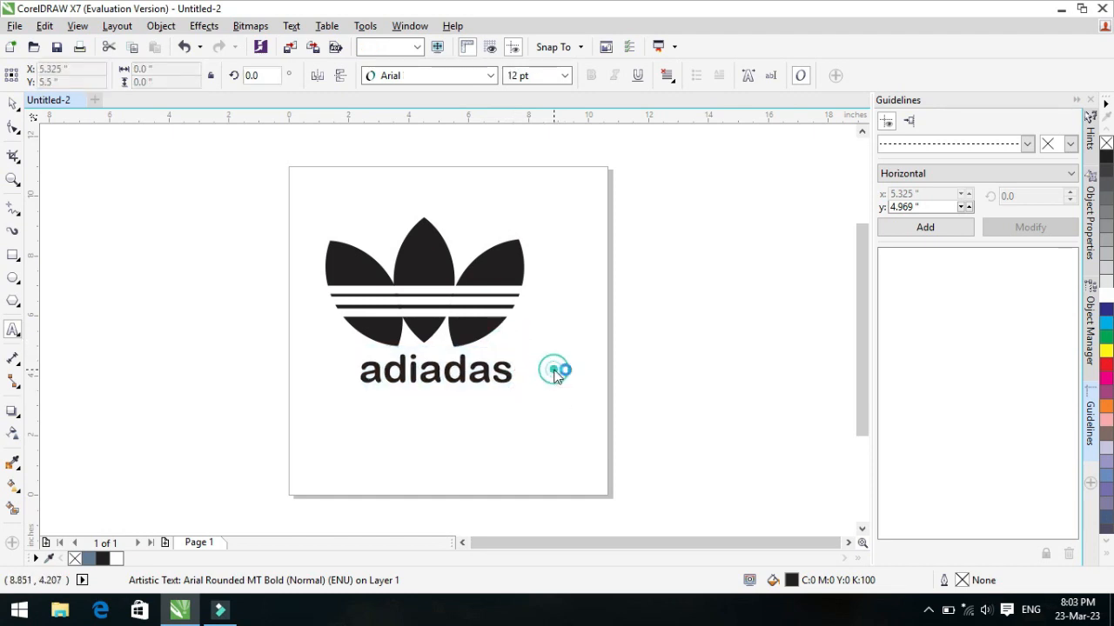
Enlarge the "adiadas" text to about 96.6 pt and centre it closely under the flower
click(9, 102)
drag(403, 372, 391, 357)
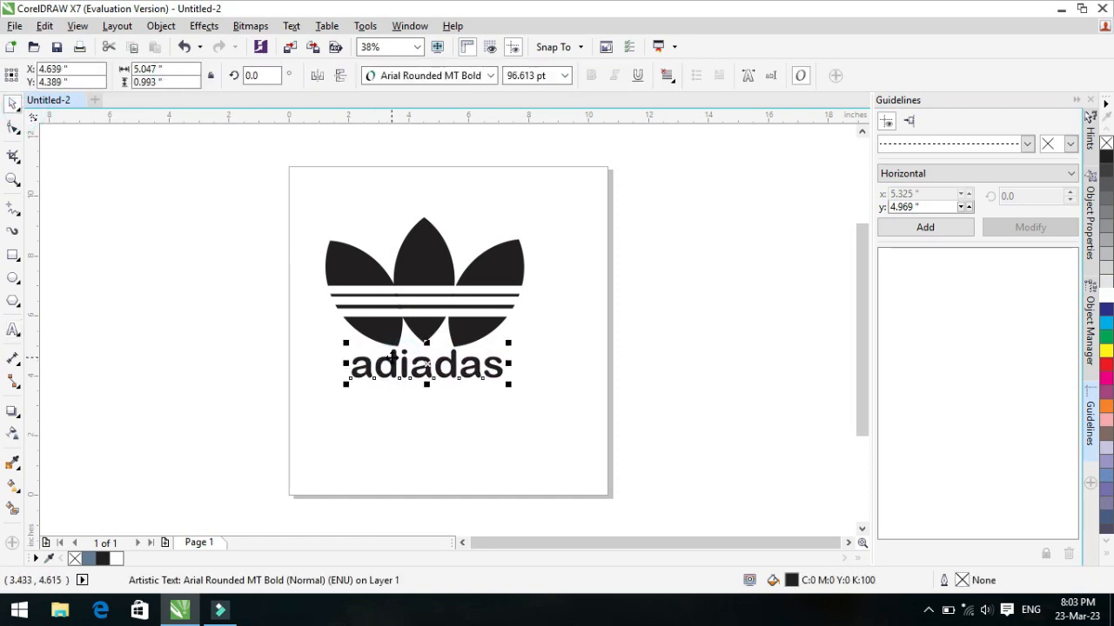
click(544, 403)
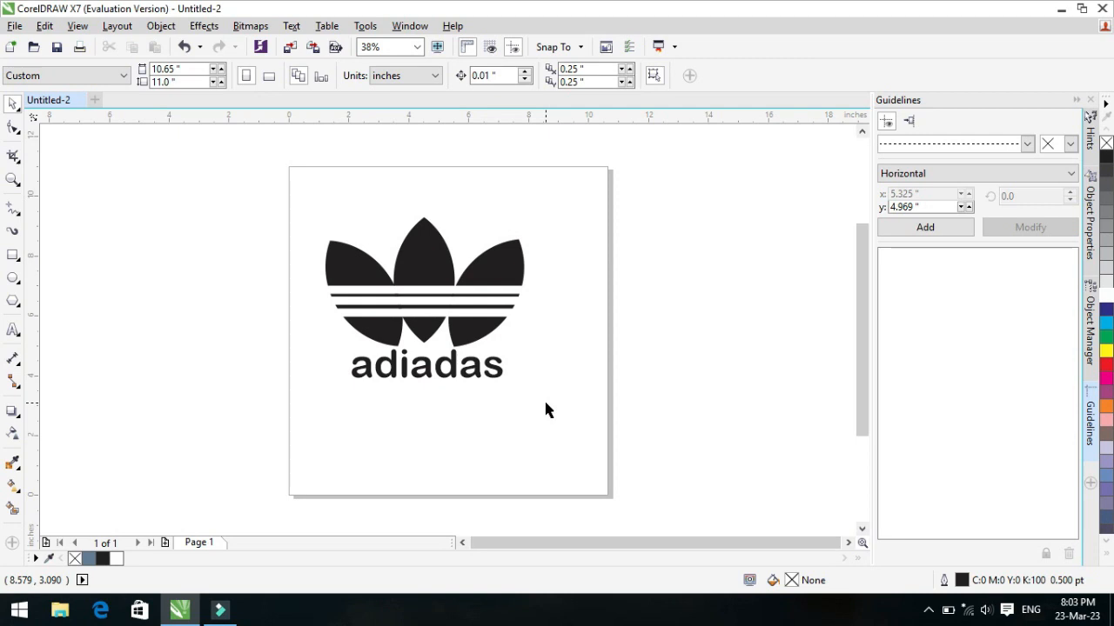
drag(487, 372, 481, 371)
click(540, 385)
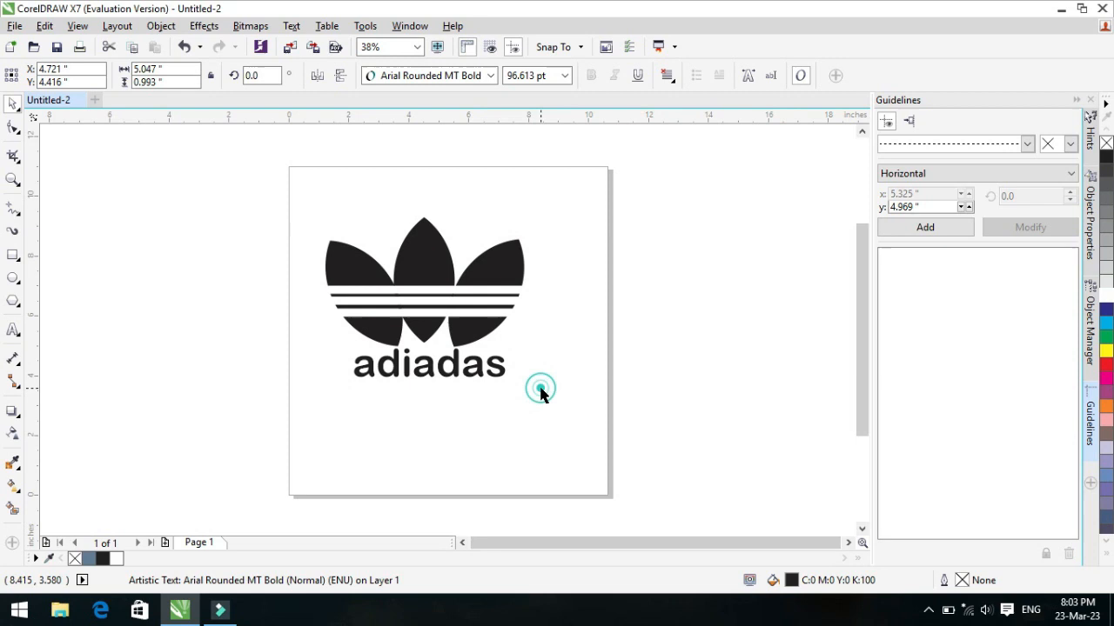
drag(293, 191, 345, 209)
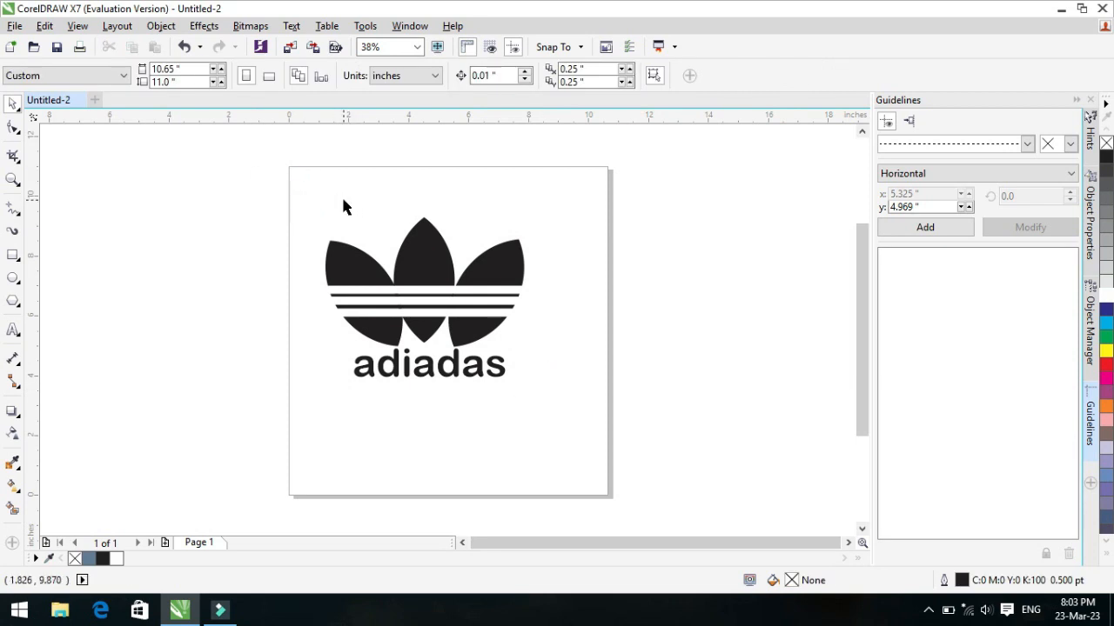
Change the font of the "adiadas" text to Britannic Bold
click(14, 339)
click(379, 365)
click(507, 366)
drag(508, 366, 352, 365)
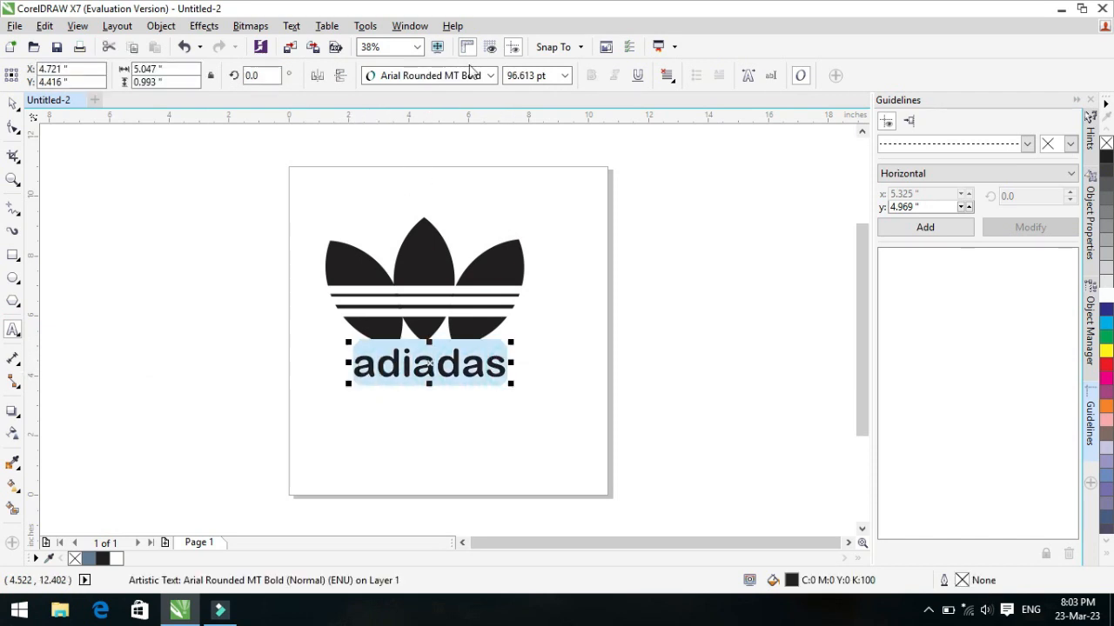
click(492, 76)
drag(622, 165, 622, 177)
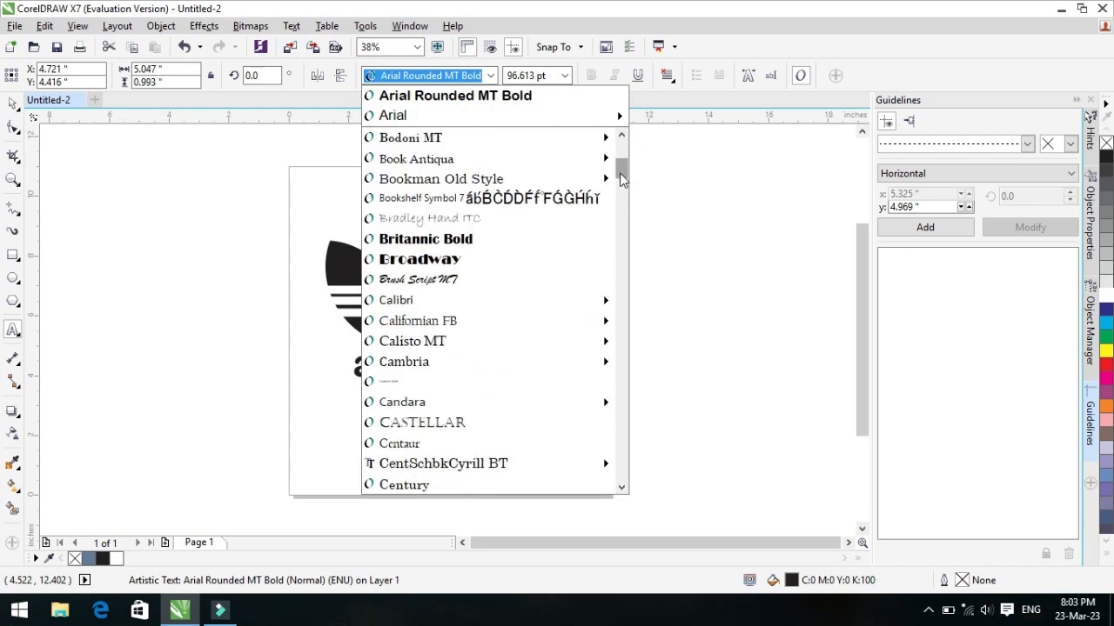
click(470, 242)
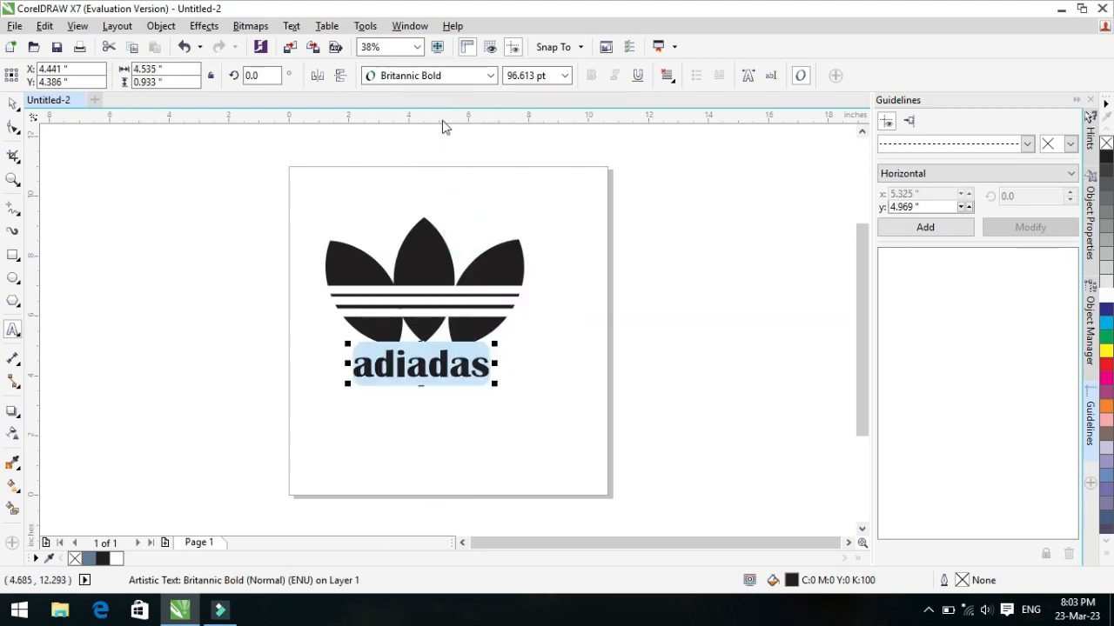
Change the font of the "adiadas" text under the flower to Cooper Black
click(459, 358)
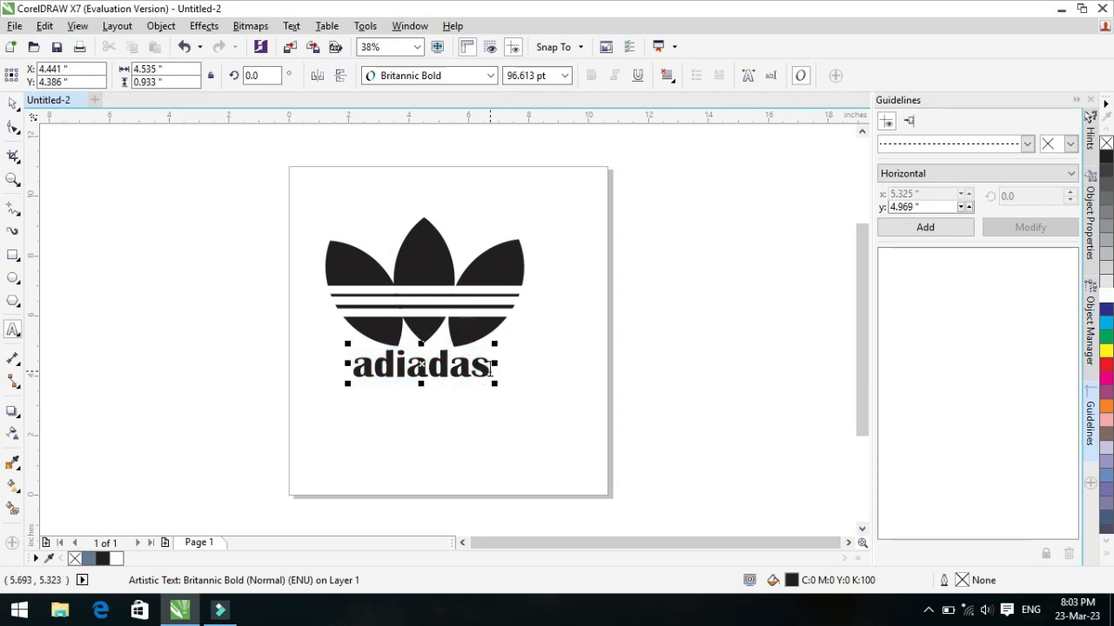
drag(489, 369, 346, 366)
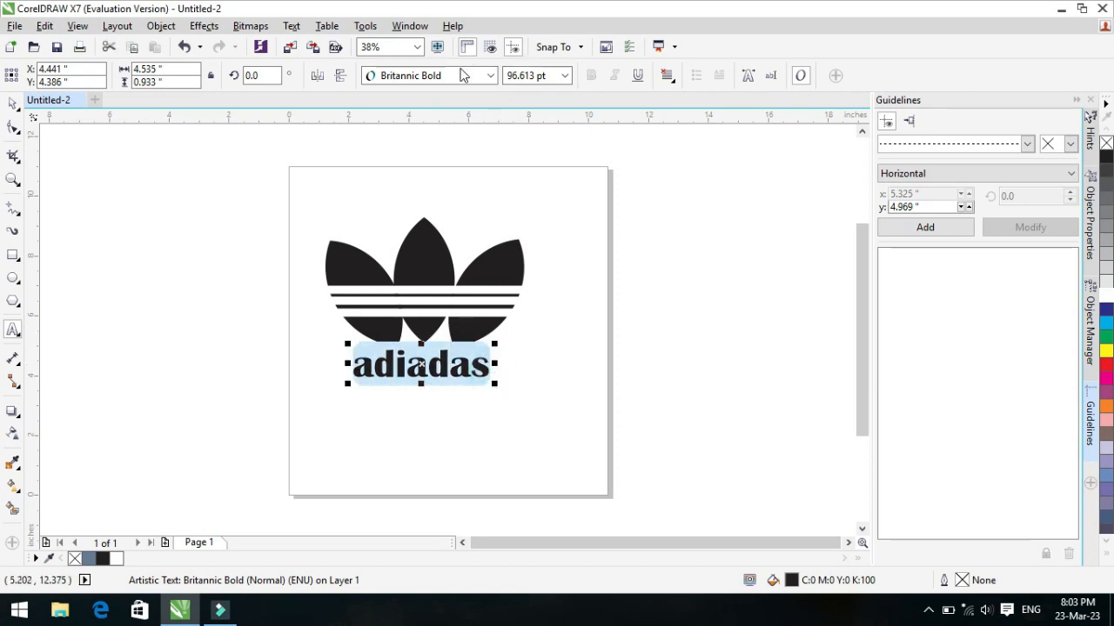
click(490, 75)
drag(620, 185, 622, 210)
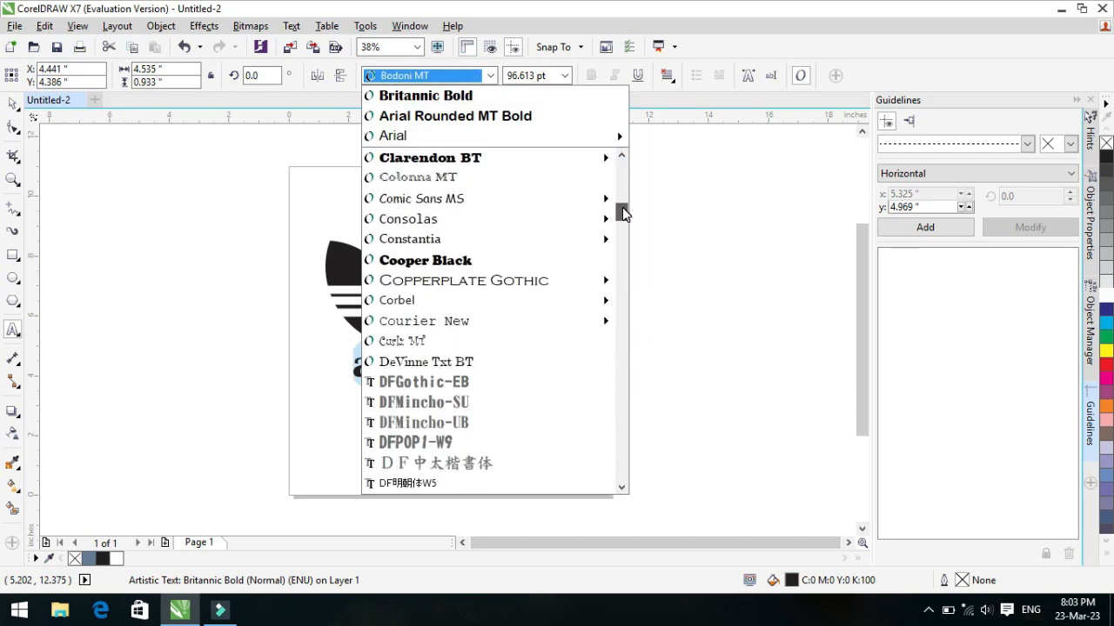
click(509, 260)
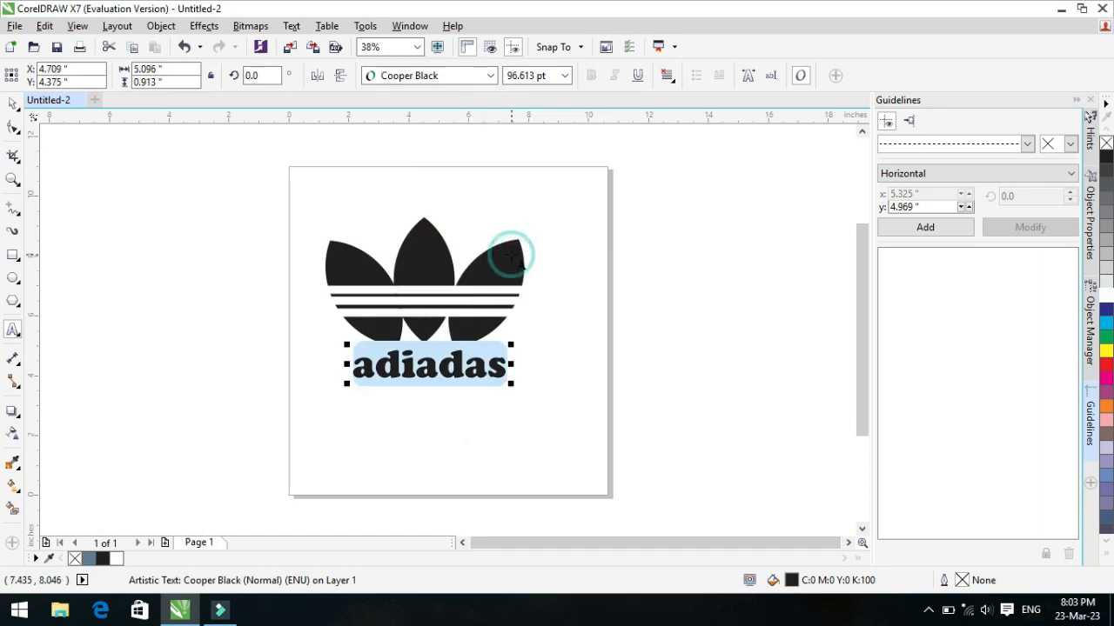
click(463, 366)
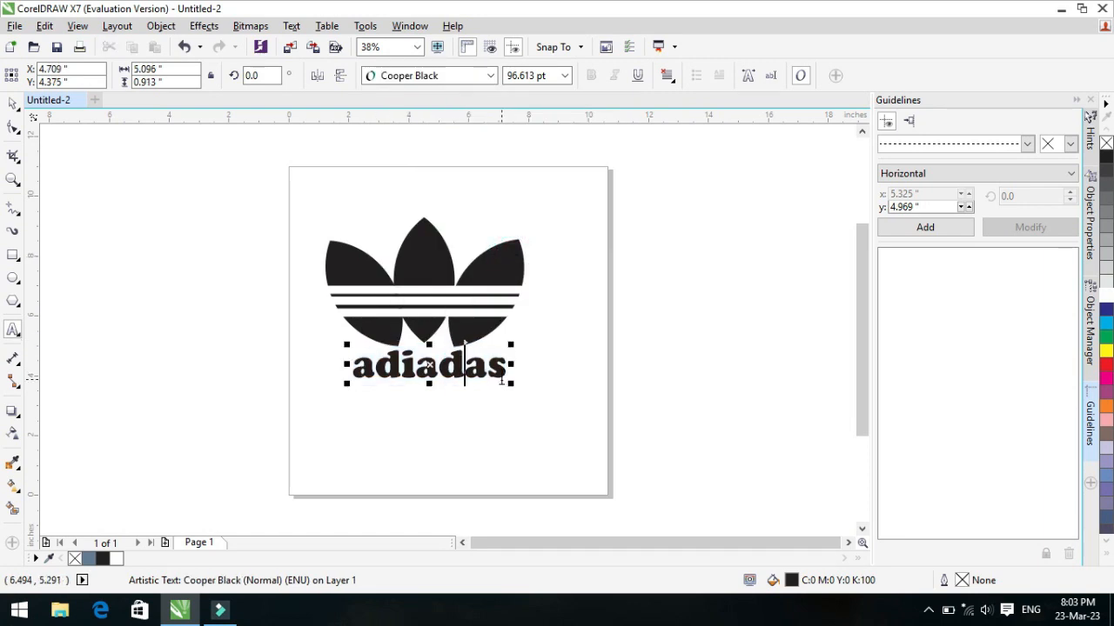
click(522, 383)
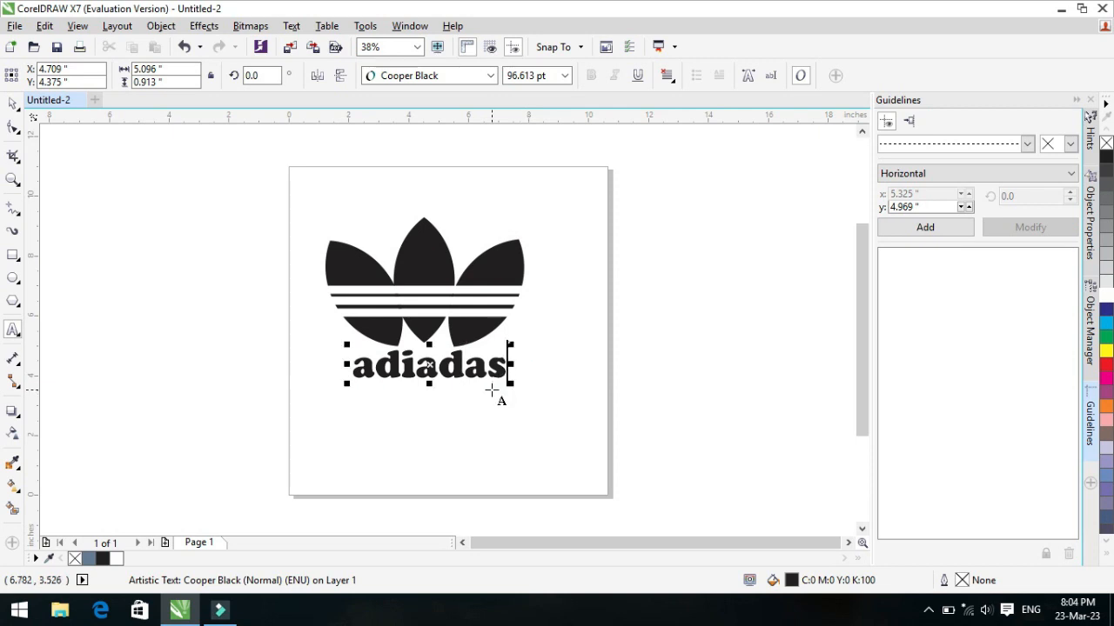
Enlarge the "adiadas" text to about 105 pt and centre it under the flower
click(12, 104)
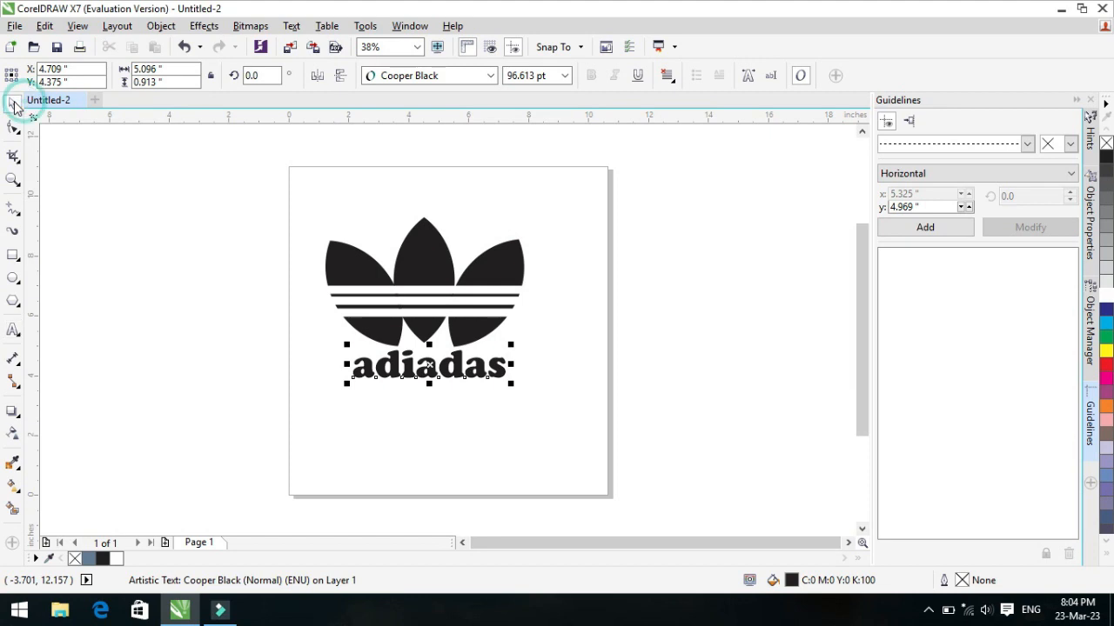
click(298, 278)
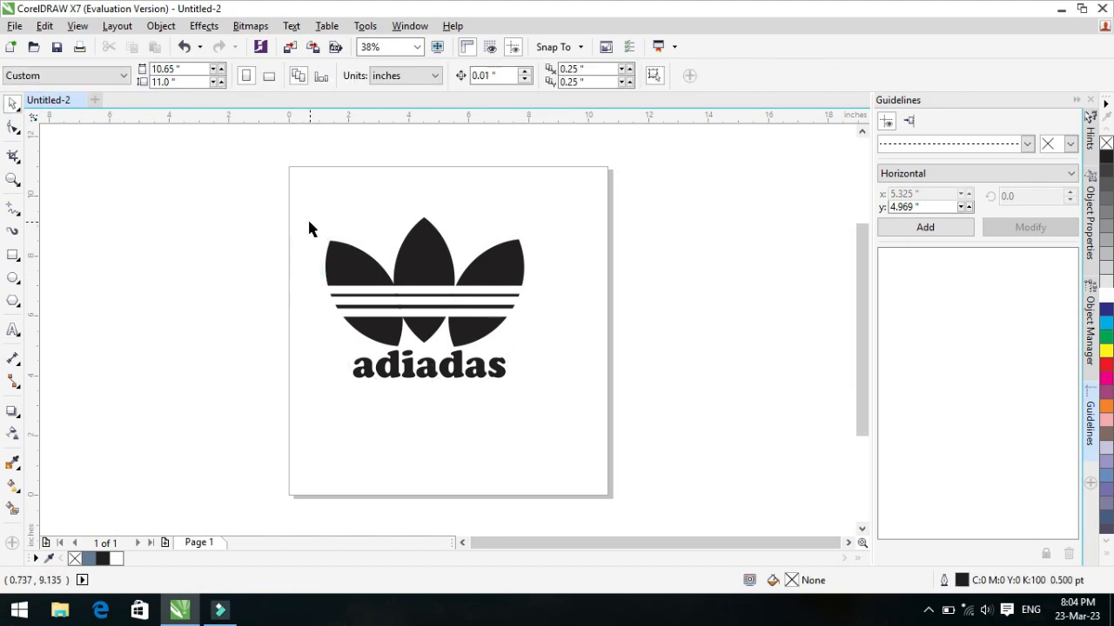
drag(446, 372, 442, 372)
drag(512, 386, 481, 364)
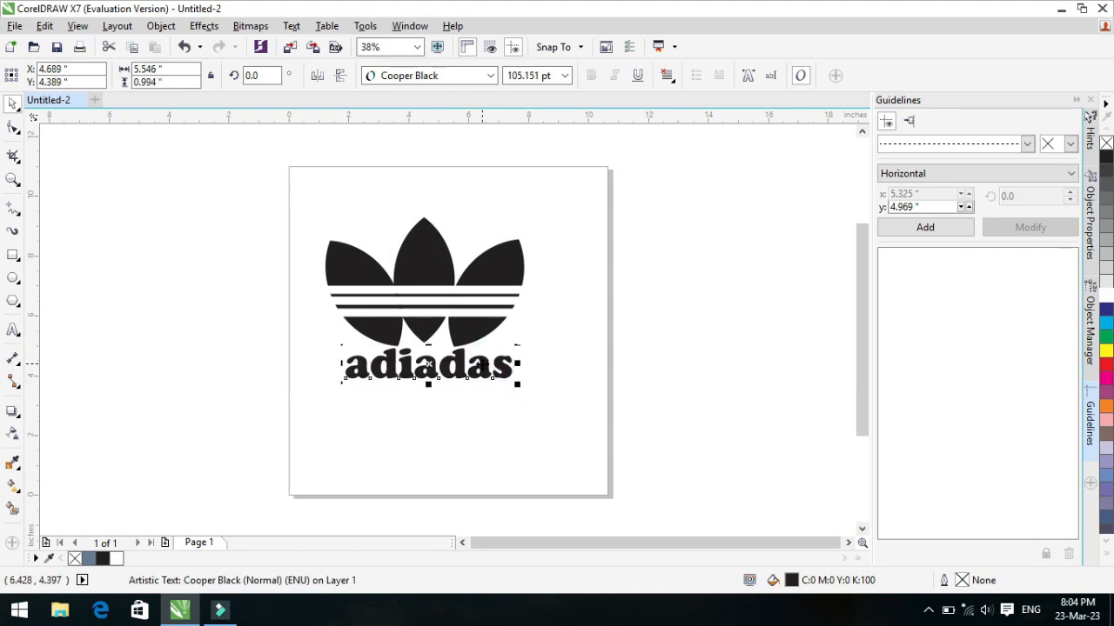
click(546, 339)
Group the flower with the "adiadas" text and move the group closer to the middle of the page
drag(287, 202, 584, 466)
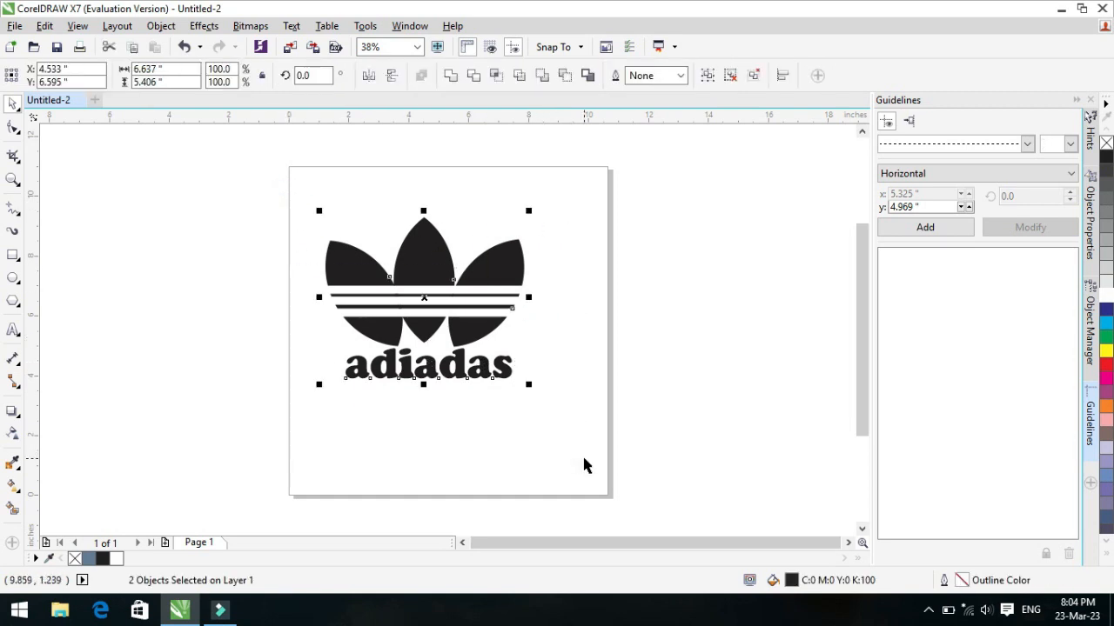
key(ctrl+g)
click(551, 391)
drag(492, 332, 516, 341)
click(559, 364)
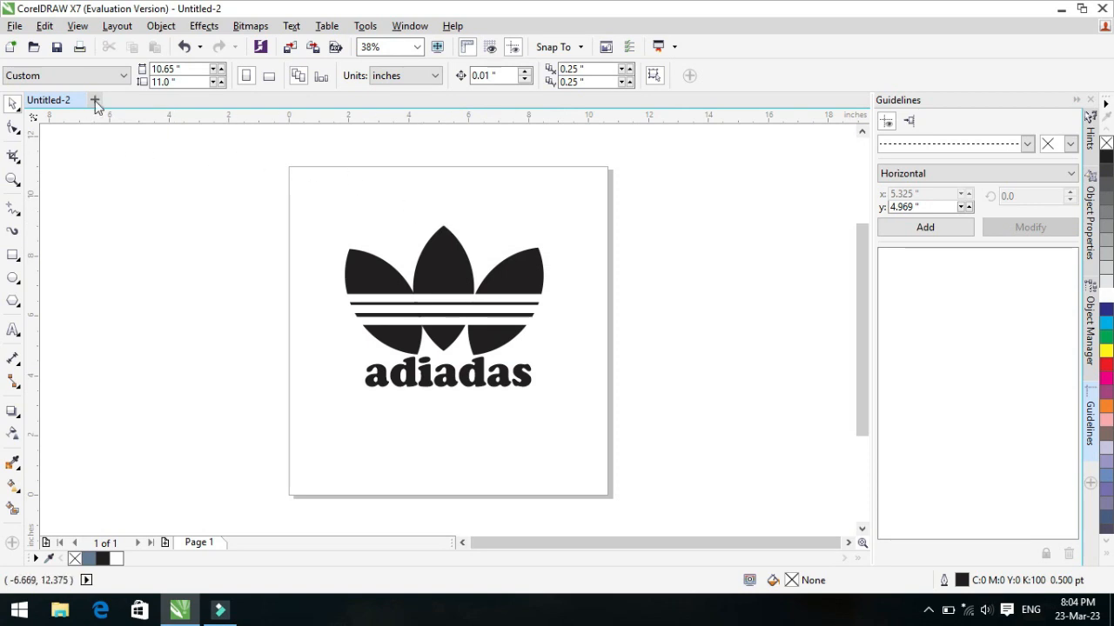
Save the drawing as "adidas logo2.cdr" in CDR format and close the program
key(ctrl+s)
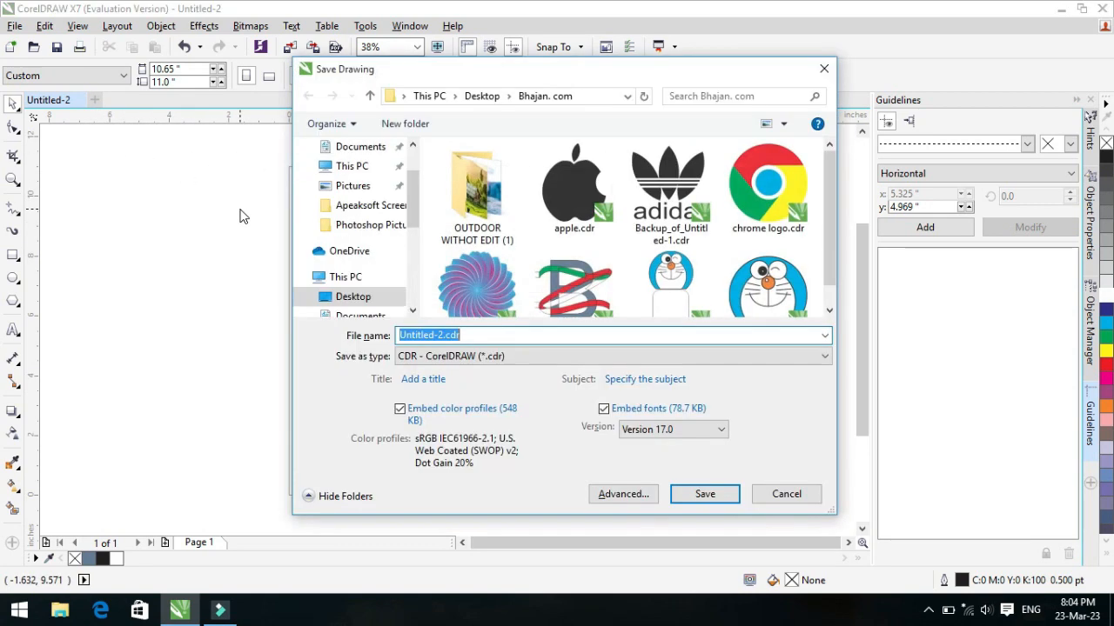
click(440, 335)
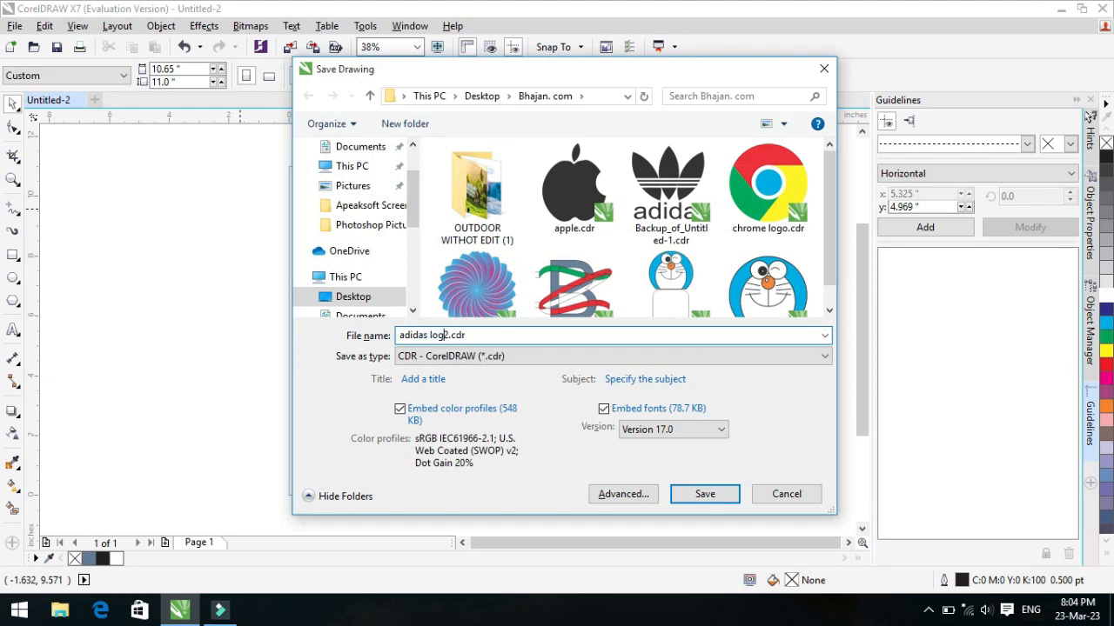
click(689, 489)
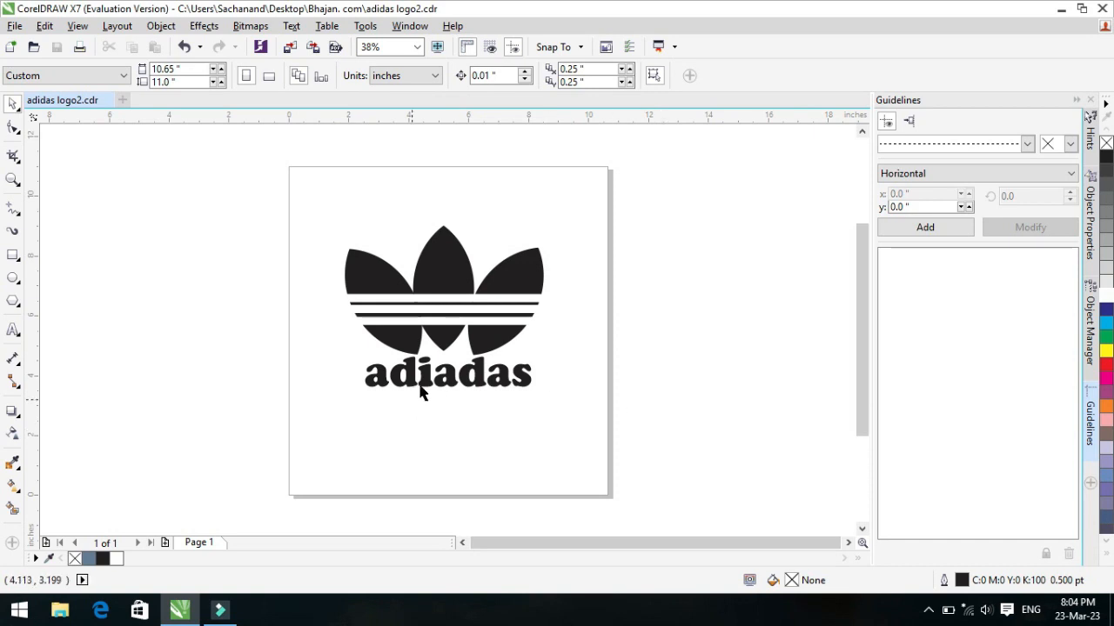
click(1104, 8)
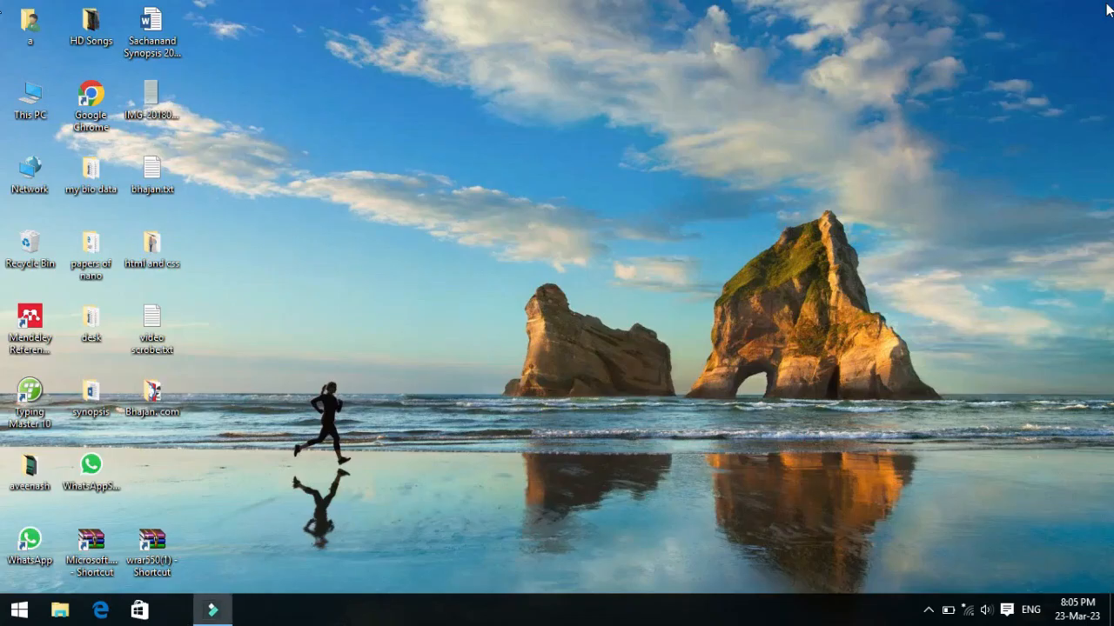